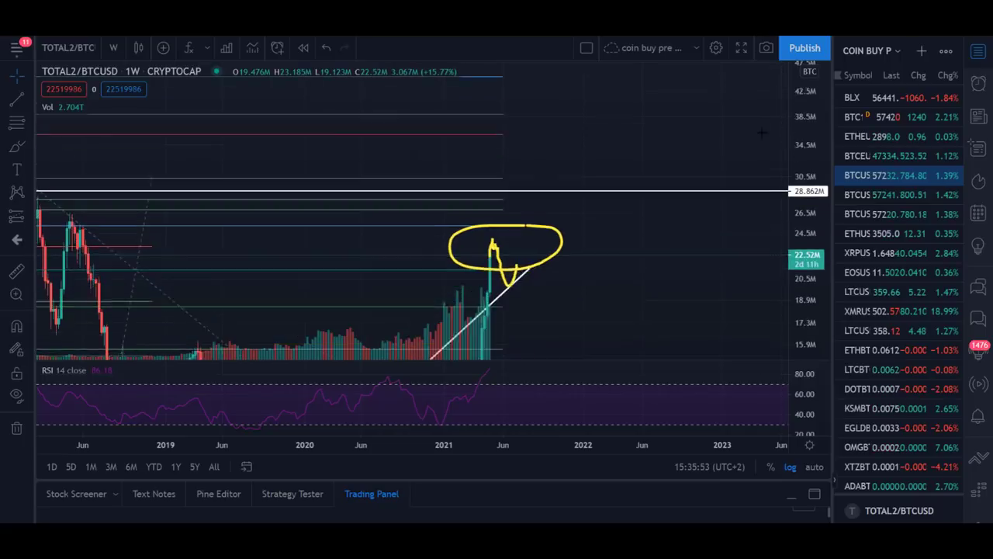
# Measure the projected drop from the circled peak down to the rising white trendline on the TOTAL2/BTCUSD weekly chart
pyautogui.moveTo(525, 277); pyautogui.dragTo(530, 221)
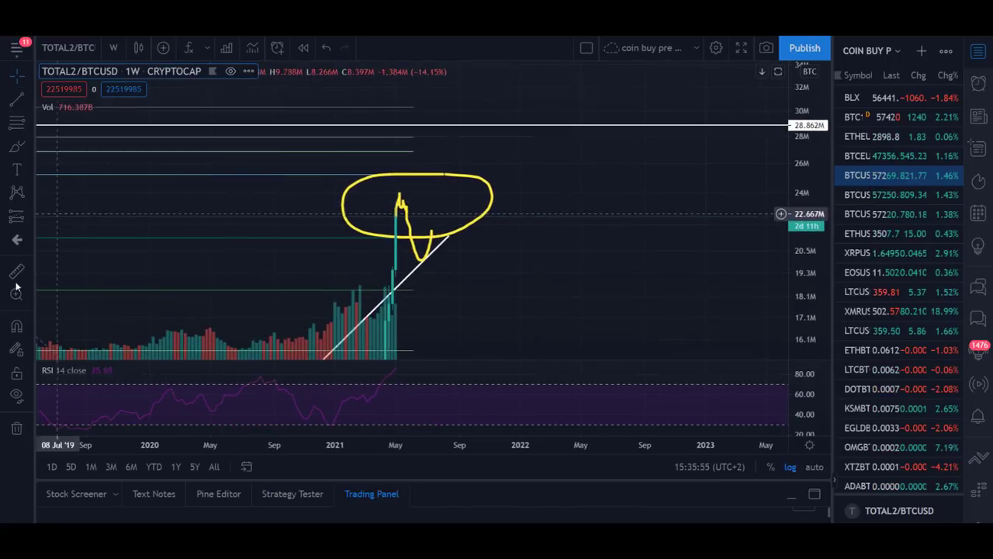
pyautogui.moveTo(428, 192); pyautogui.dragTo(447, 277)
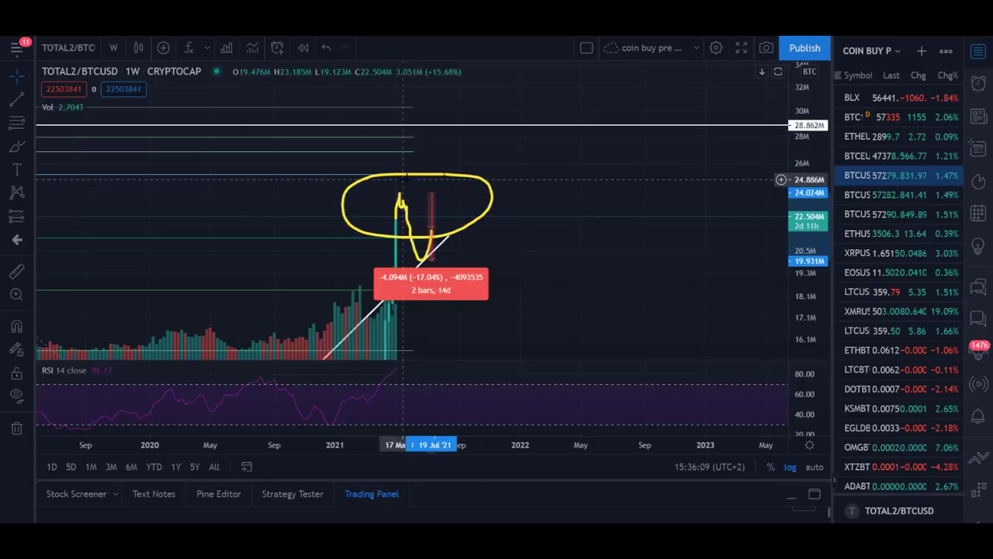
pyautogui.moveTo(403, 202); pyautogui.dragTo(498, 222)
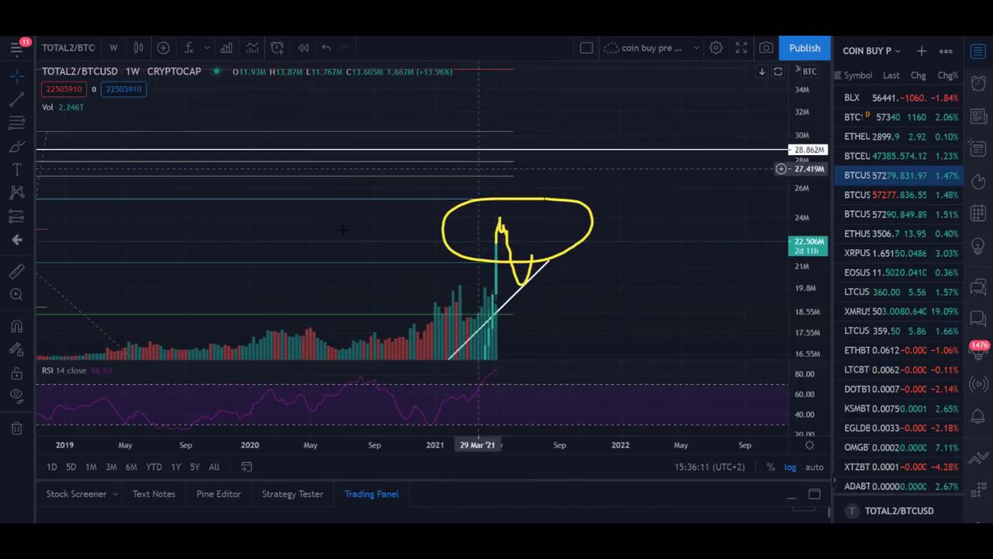
# Examine the TOTAL2/BTCUSD price history from the 2018 highs to the circled 2021 zone against the Fibonacci levels and trendline
pyautogui.scroll(-5, 322, 142)
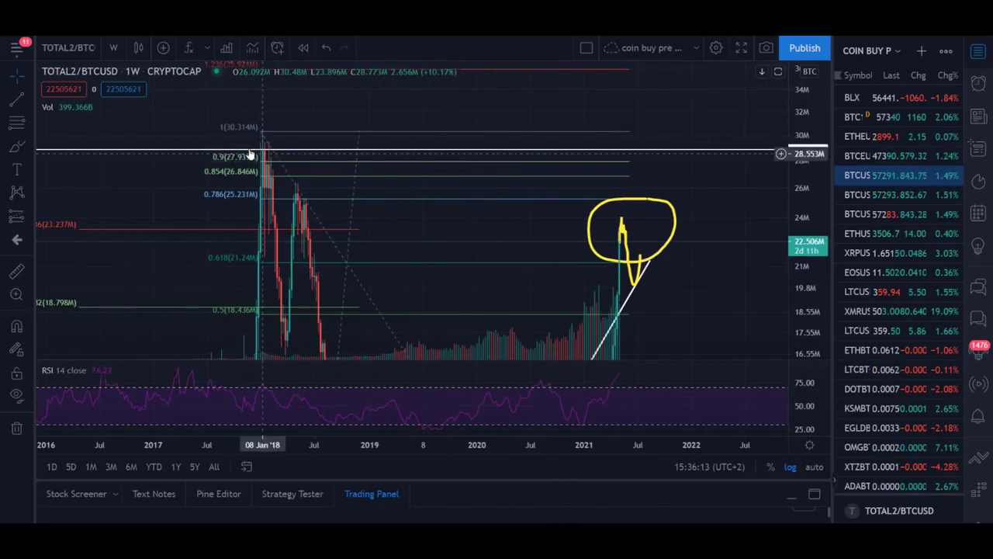
pyautogui.moveTo(507, 257); pyautogui.dragTo(388, 186)
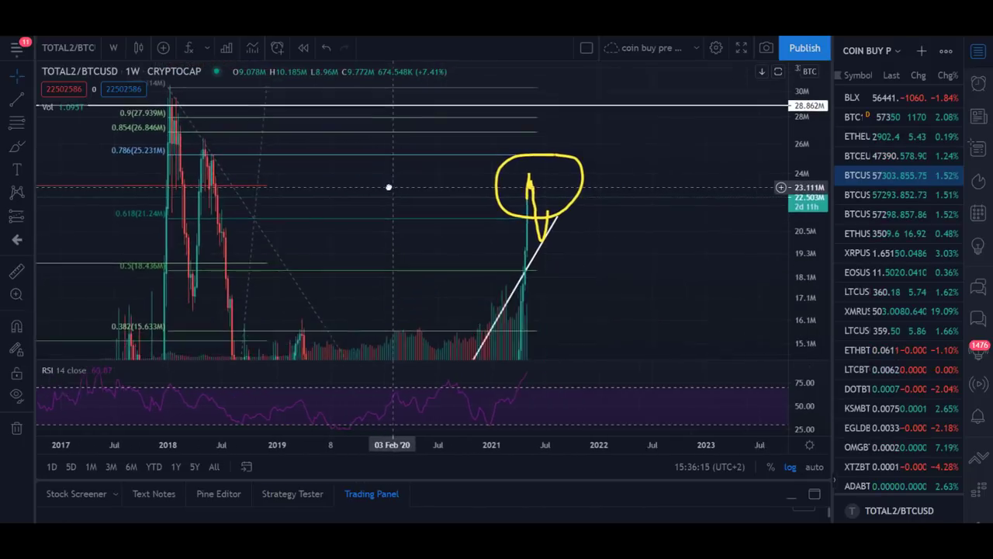
pyautogui.scroll(2, 492, 194)
pyautogui.moveTo(492, 256); pyautogui.dragTo(496, 101)
pyautogui.moveTo(793, 158); pyautogui.dragTo(792, 203)
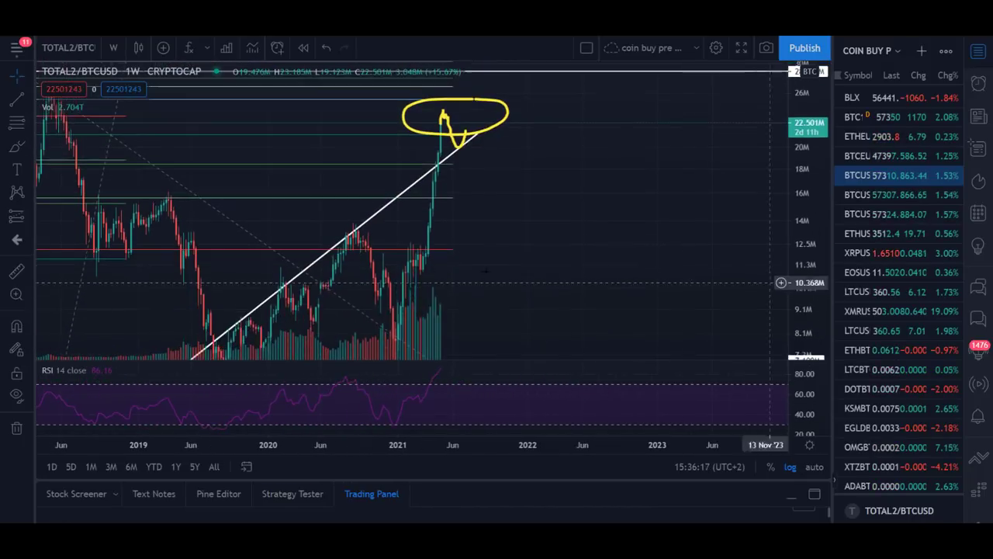
pyautogui.moveTo(466, 124); pyautogui.dragTo(466, 182)
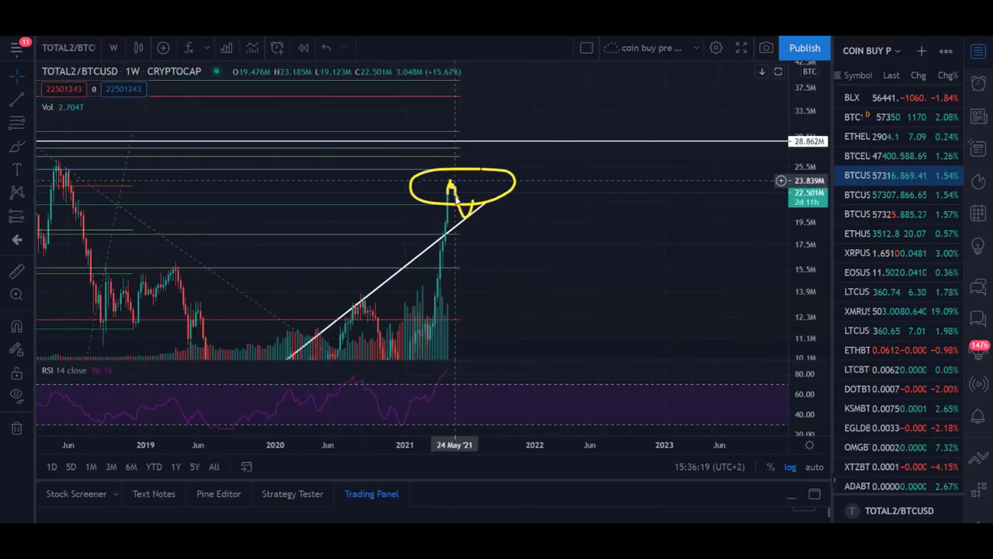
pyautogui.moveTo(381, 206); pyautogui.dragTo(435, 210)
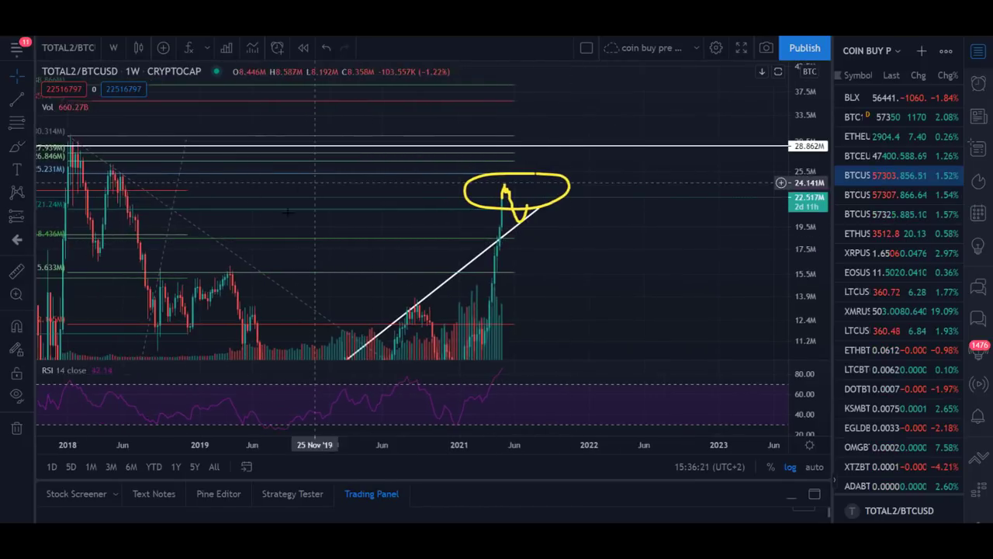
pyautogui.moveTo(670, 266); pyautogui.dragTo(654, 253)
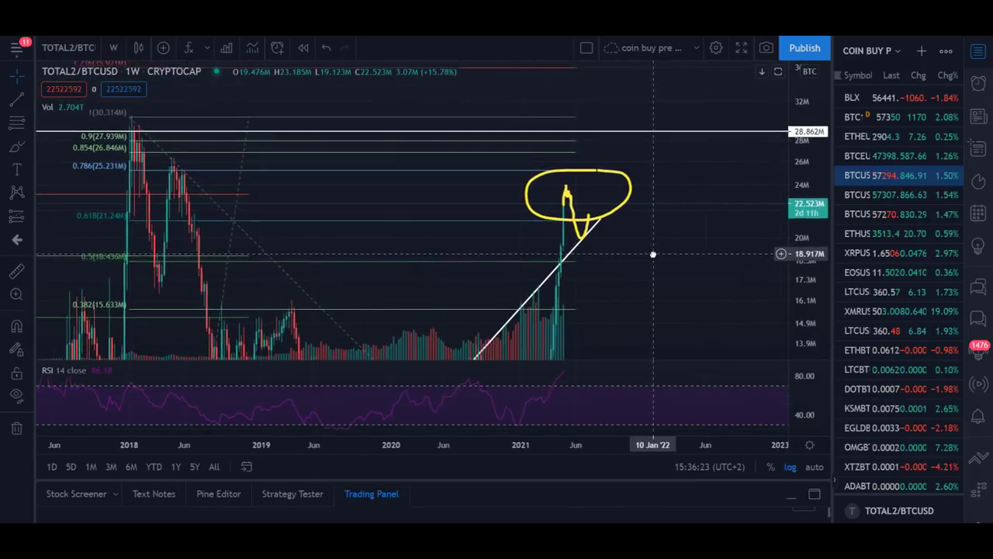
pyautogui.moveTo(752, 243); pyautogui.dragTo(670, 242)
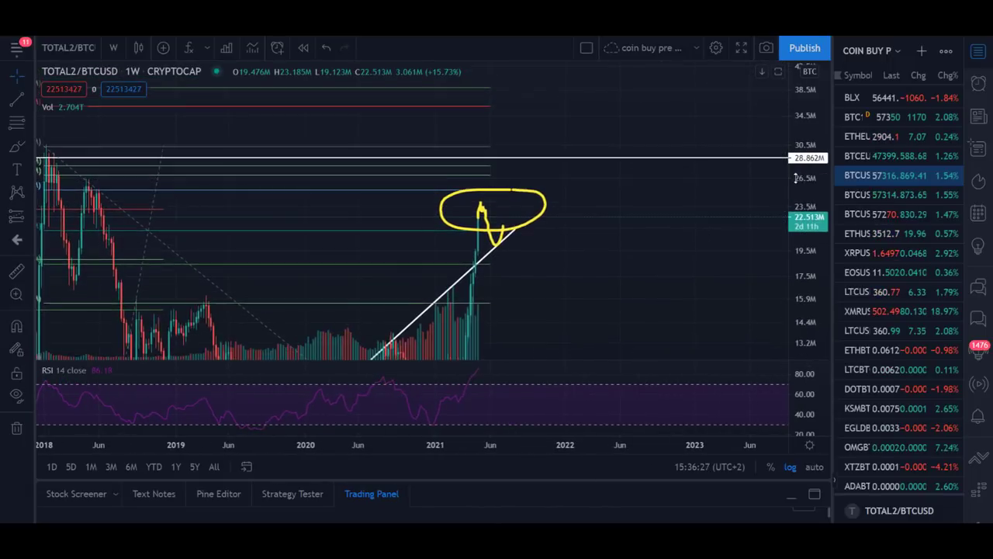
pyautogui.moveTo(659, 251); pyautogui.dragTo(704, 225)
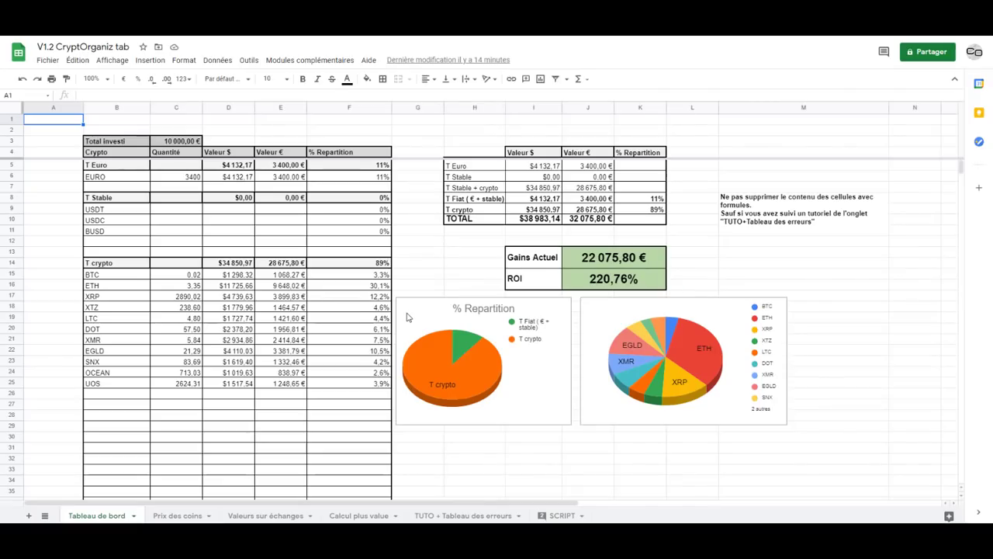
pyautogui.click(440, 274)
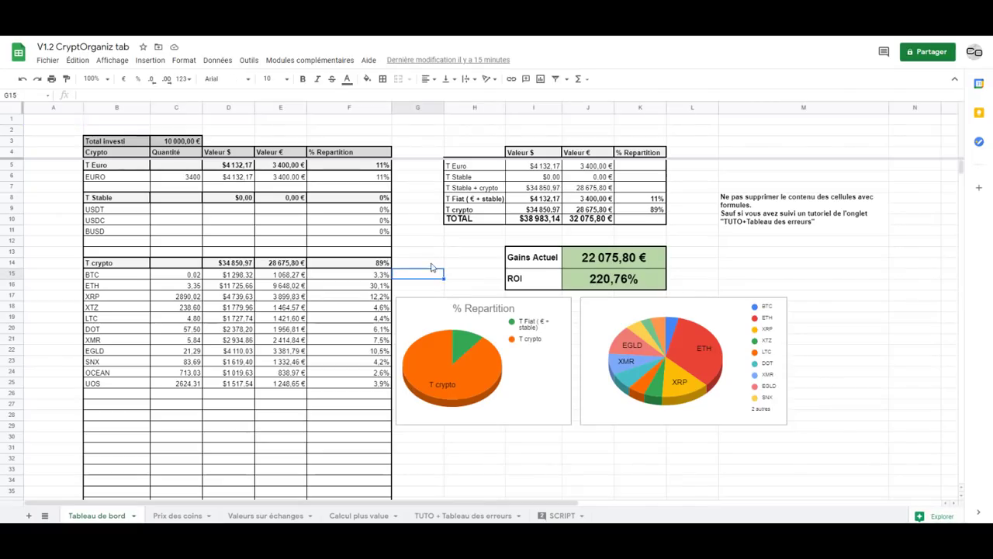
pyautogui.click(427, 266)
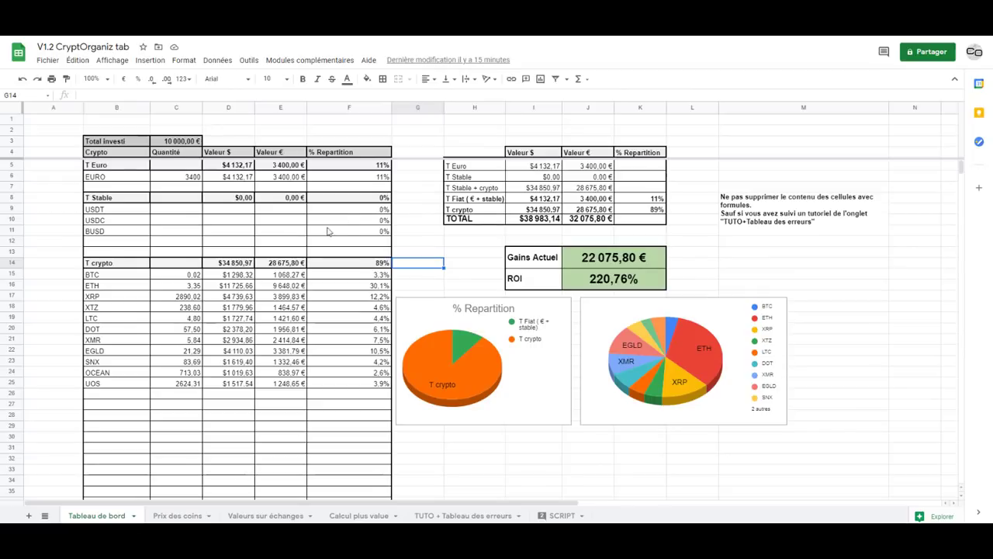
pyautogui.click(424, 222)
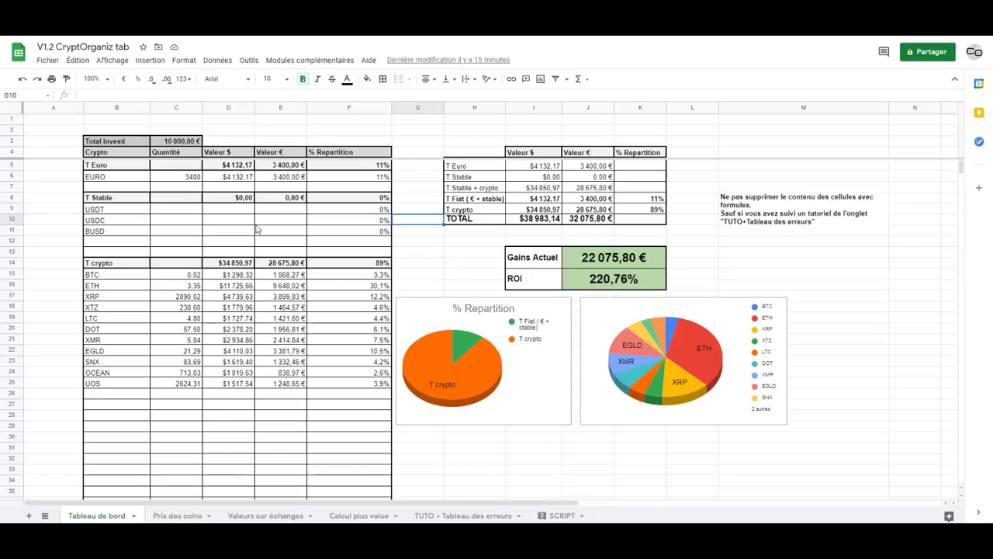
pyautogui.click(398, 189)
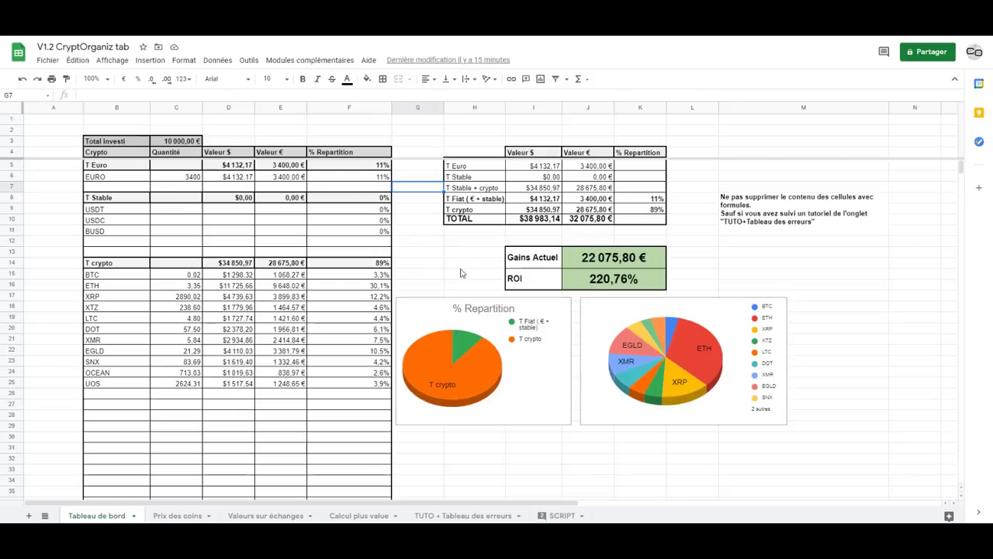
pyautogui.click(414, 199)
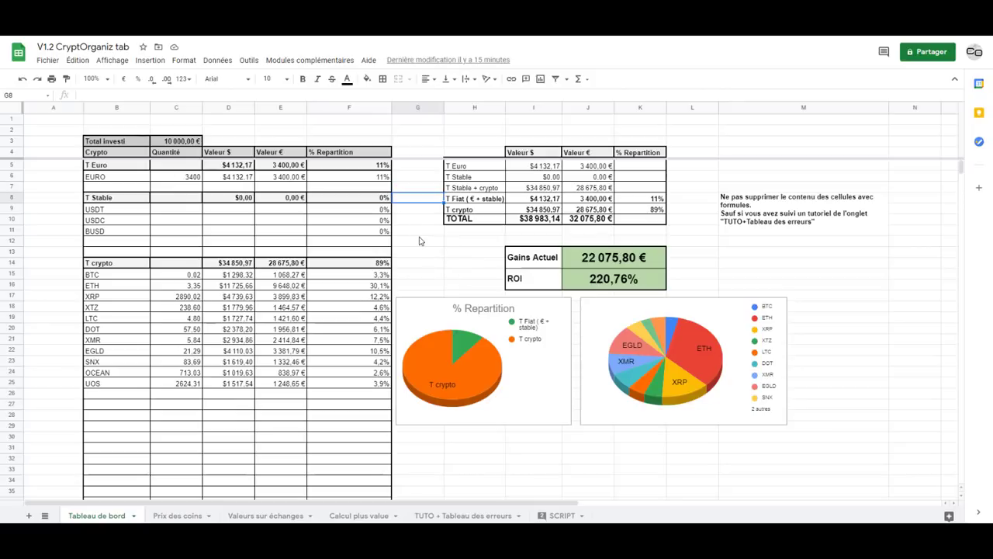
pyautogui.click(420, 233)
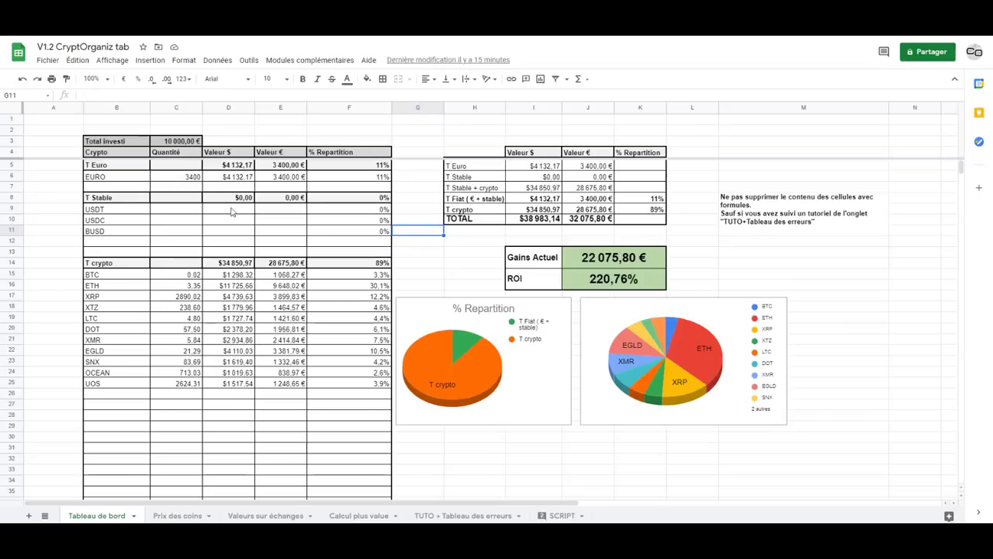
# Review the dashboard's coin quantities, dollar and euro values, percentage distribution, current gains, ROI and total invested
pyautogui.click(183, 180)
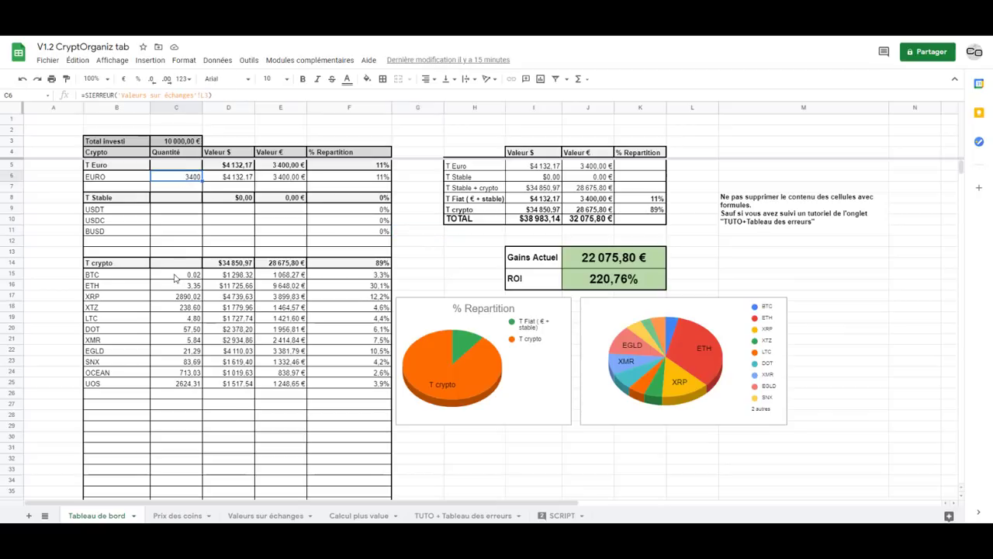
pyautogui.click(178, 278)
pyautogui.moveTo(171, 290); pyautogui.dragTo(186, 372)
pyautogui.moveTo(227, 316); pyautogui.dragTo(232, 365)
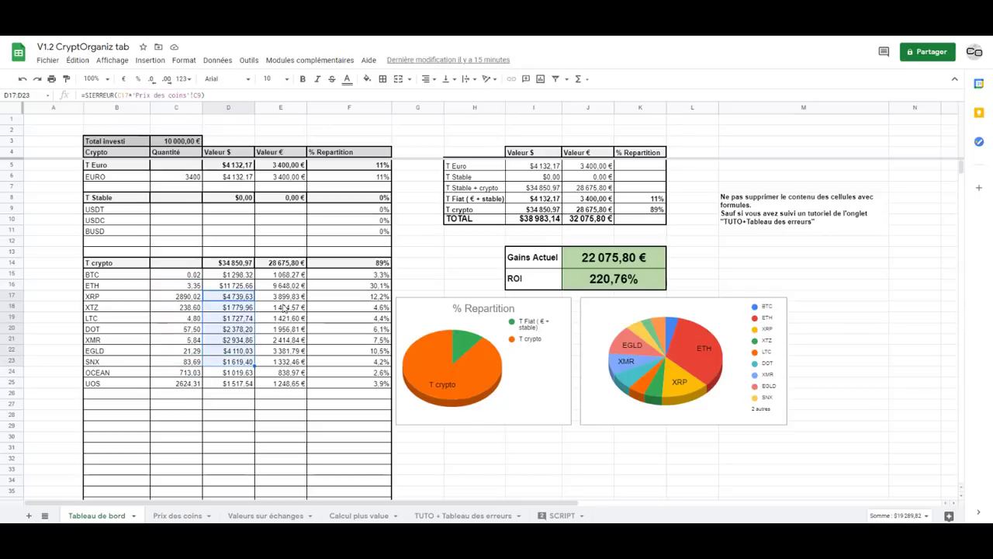
pyautogui.moveTo(280, 297); pyautogui.dragTo(284, 340)
pyautogui.moveTo(342, 284); pyautogui.dragTo(344, 373)
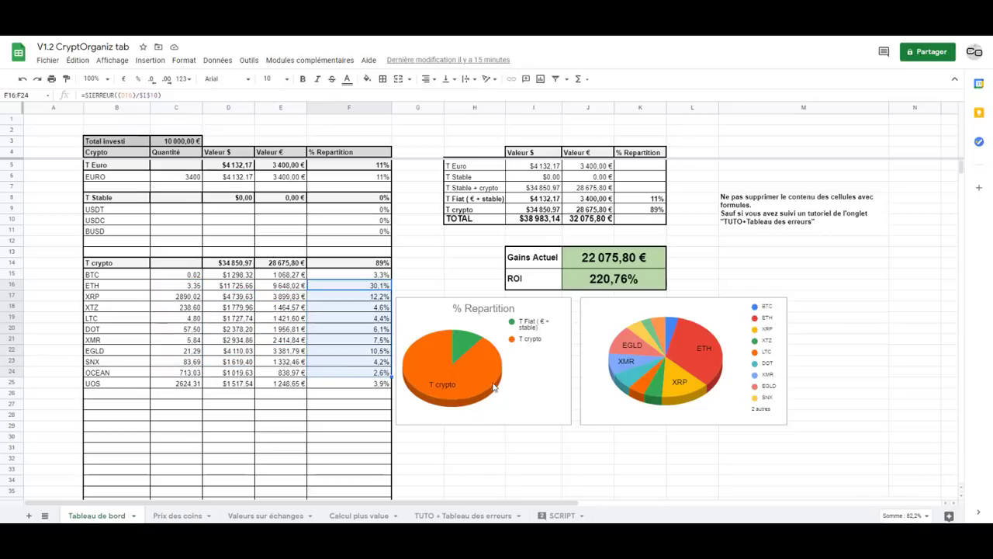
pyautogui.click(585, 257)
pyautogui.click(589, 286)
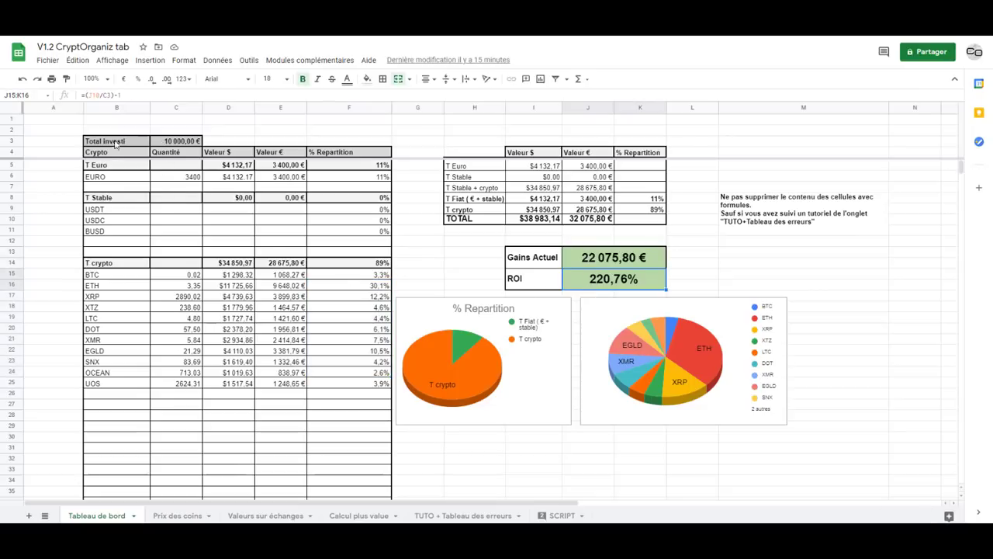
pyautogui.click(178, 141)
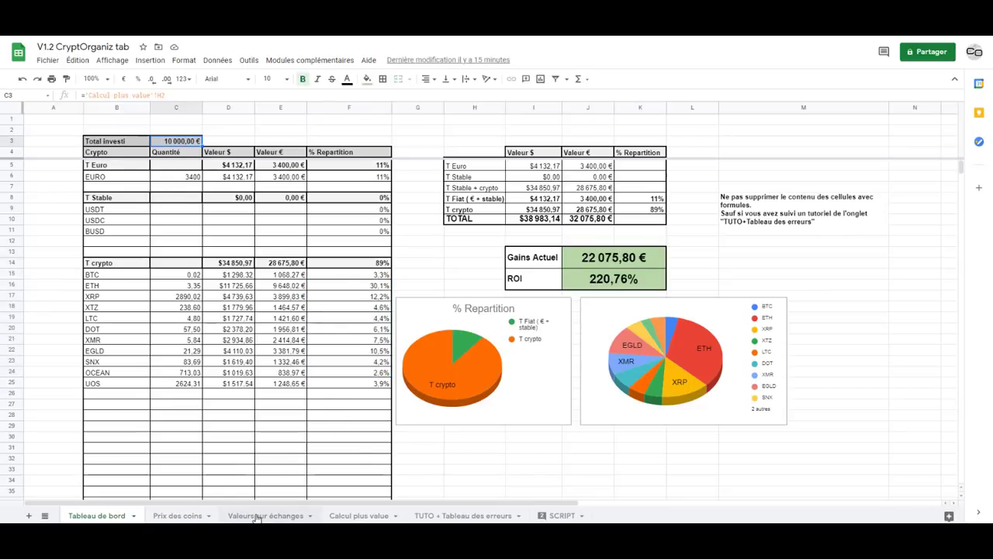
# Add the coin ENJ in the first empty row of the Prix des coins sheet and check its dollar and euro prices
pyautogui.click(193, 515)
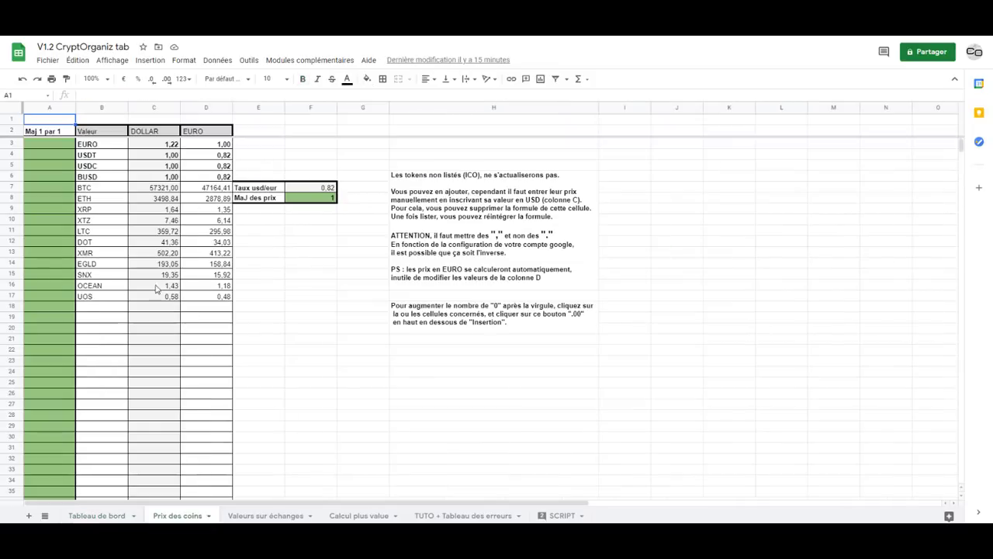
pyautogui.click(82, 308)
pyautogui.press('capslock')
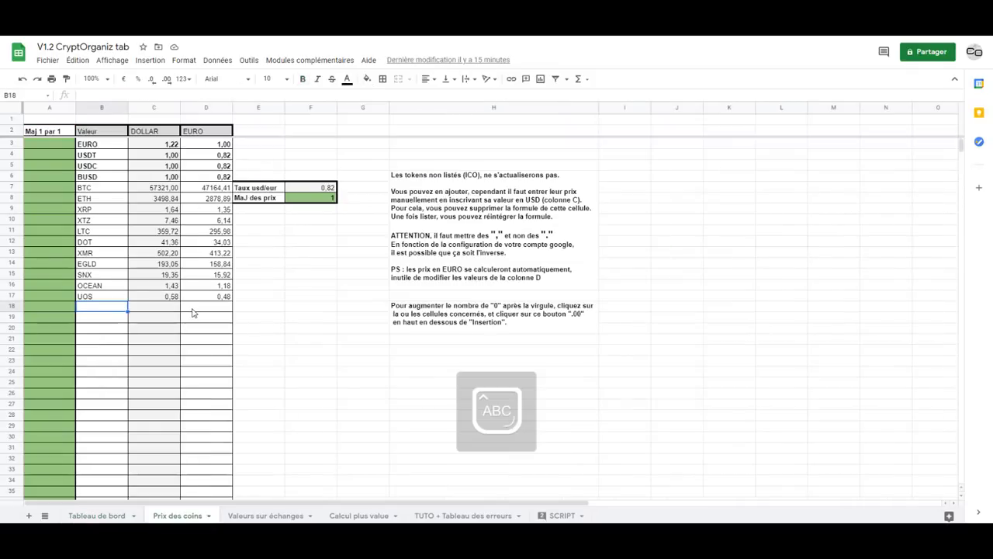
pyautogui.write('ENJ')
pyautogui.press('Return')
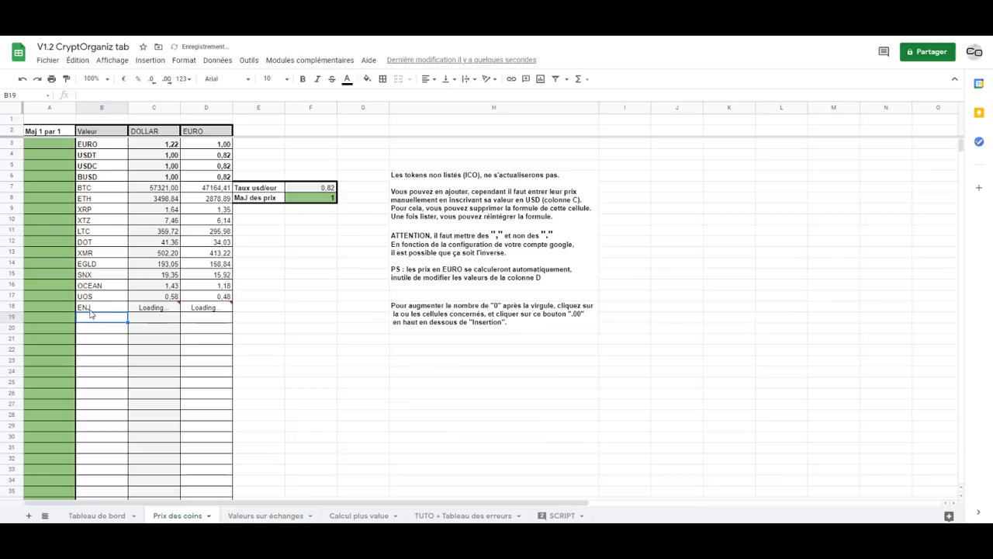
pyautogui.click(159, 308)
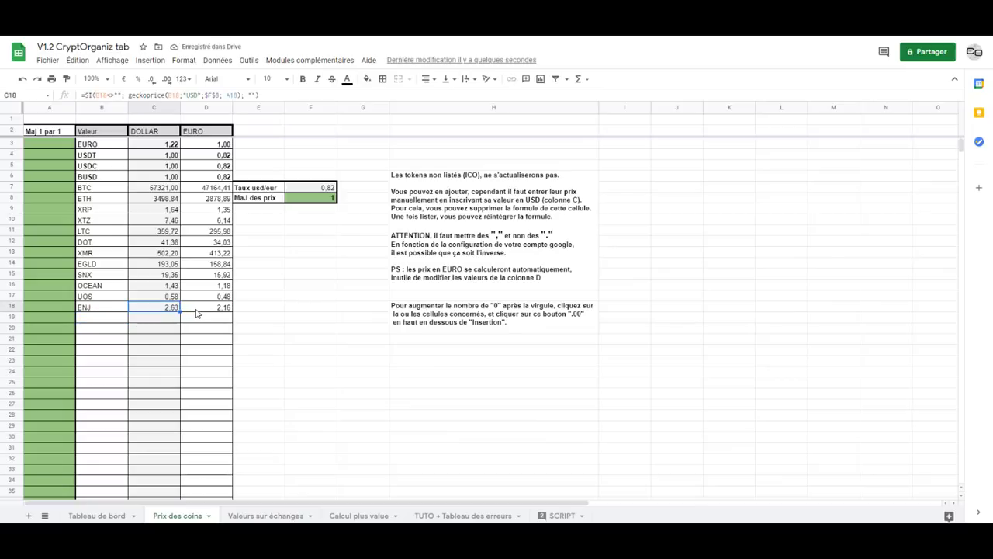
pyautogui.click(198, 312)
# Enter 500 as the ENJ quantity under Plateforme 2 on the Valeurs sur échanges sheet and check the Tableau de bord
pyautogui.click(244, 517)
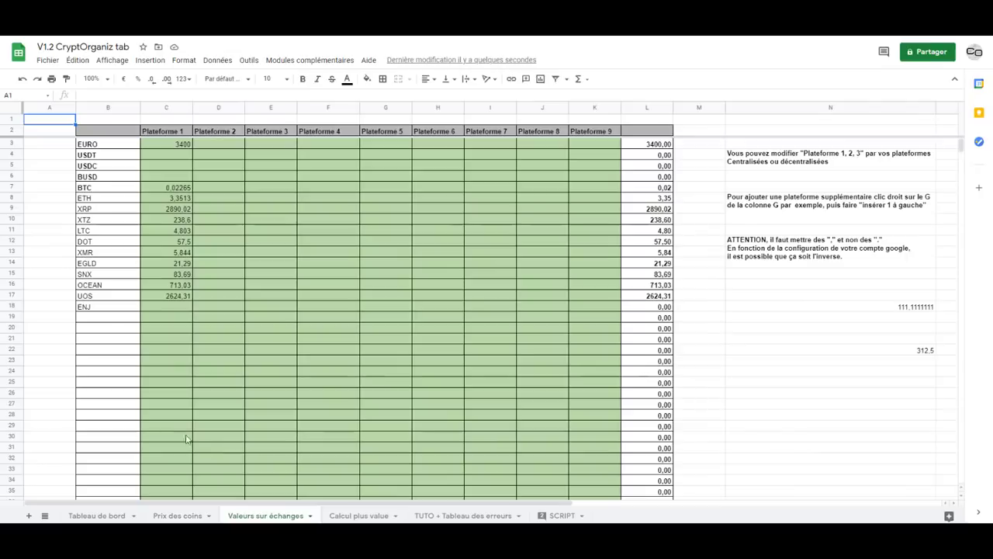
pyautogui.click(93, 311)
pyautogui.click(149, 314)
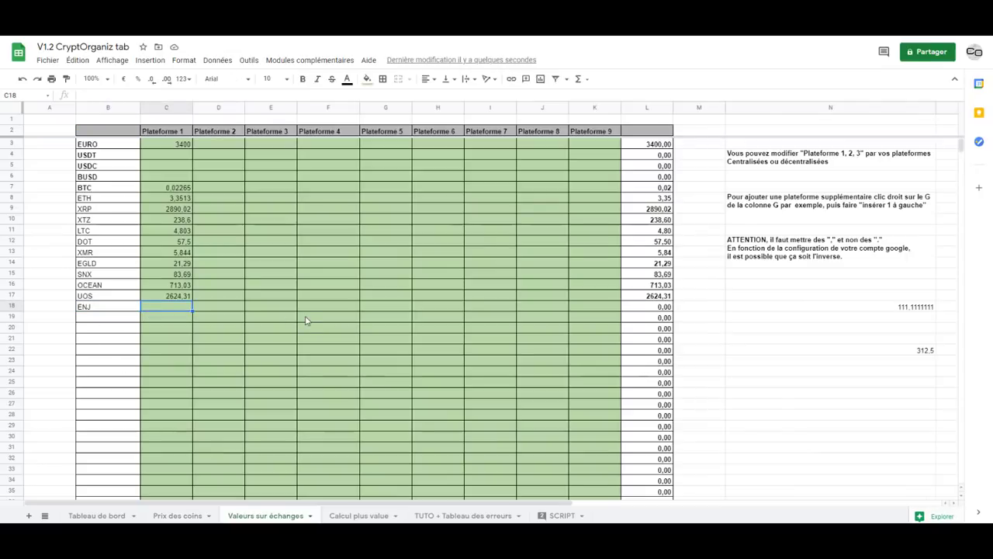
pyautogui.click(221, 309)
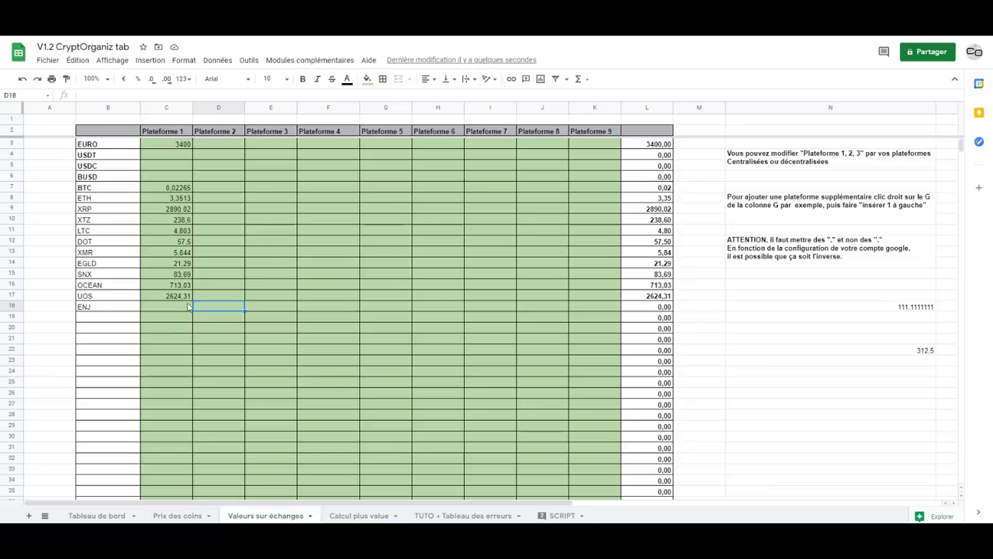
pyautogui.click(277, 306)
pyautogui.click(311, 306)
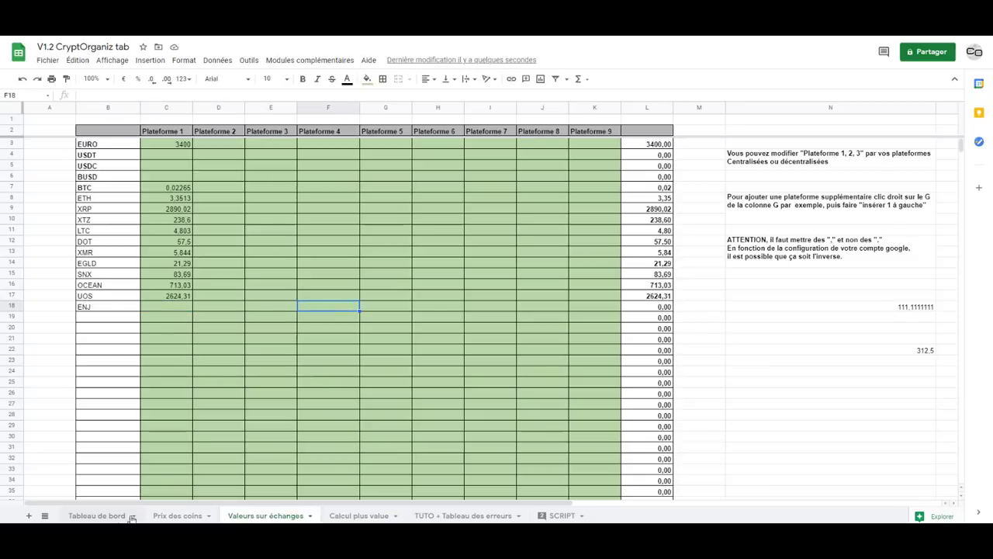
pyautogui.click(231, 308)
pyautogui.write('500')
pyautogui.press('Return')
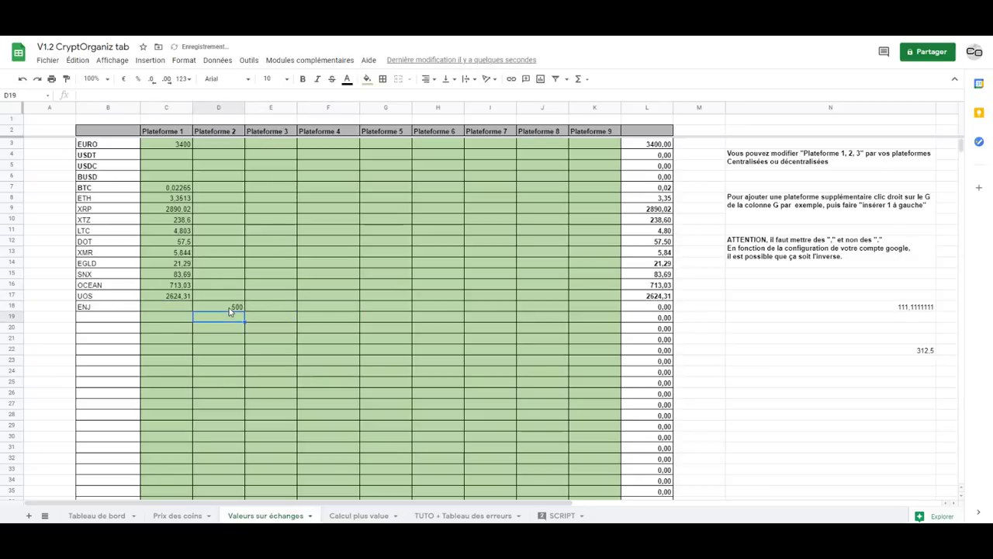
pyautogui.click(117, 516)
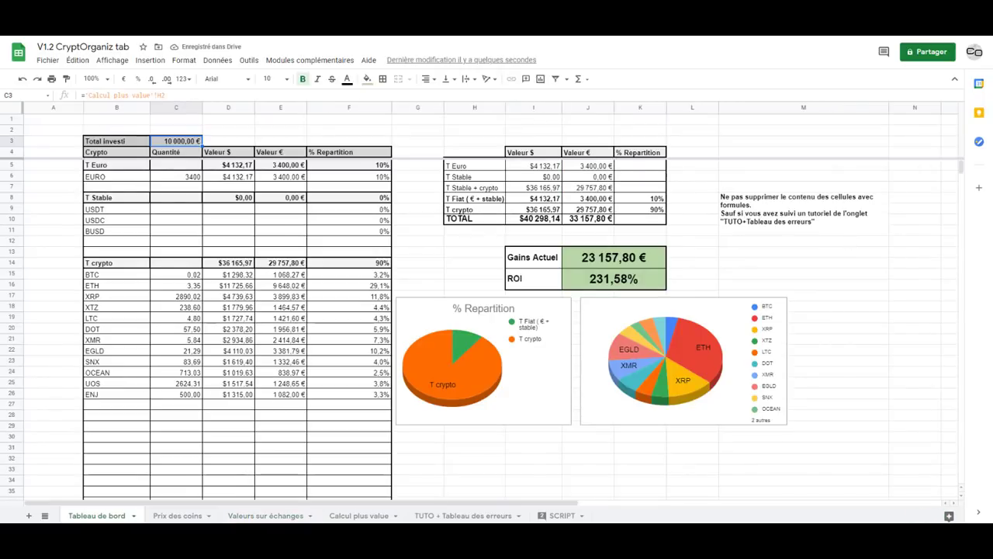
# On the Calcul plus value sheet, record a vente operation in row 7 with a Montant Vente of 1 000 €
pyautogui.click(178, 516)
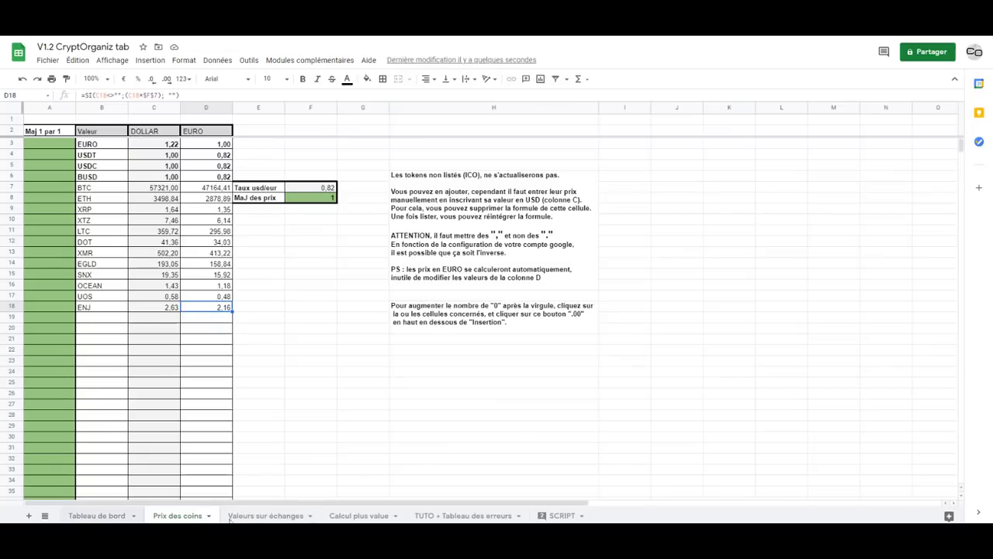
pyautogui.click(360, 515)
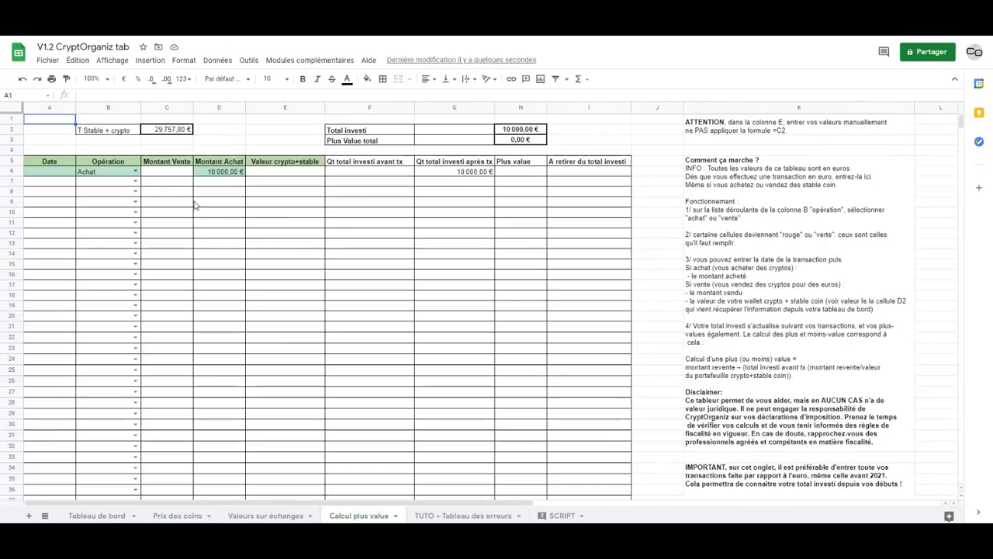
pyautogui.click(135, 182)
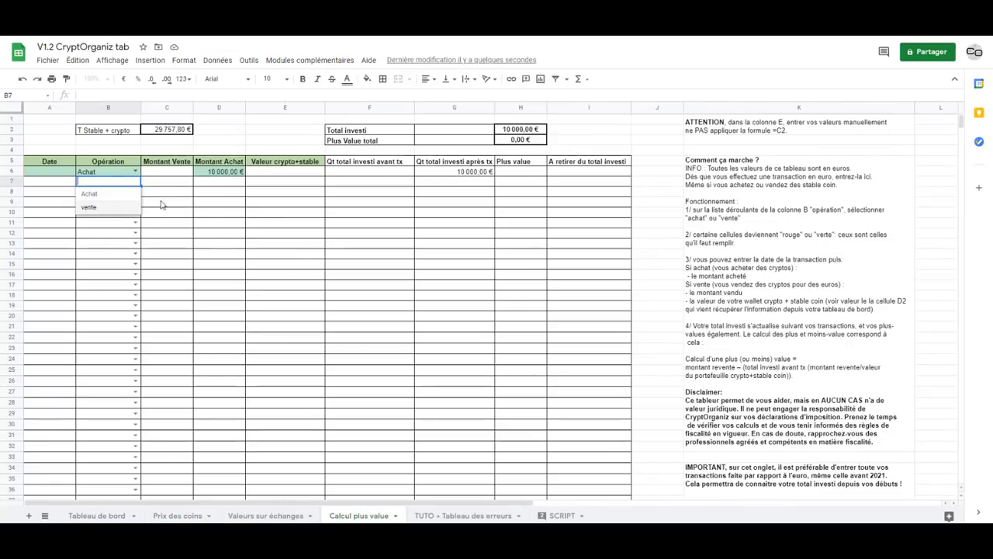
pyautogui.click(92, 207)
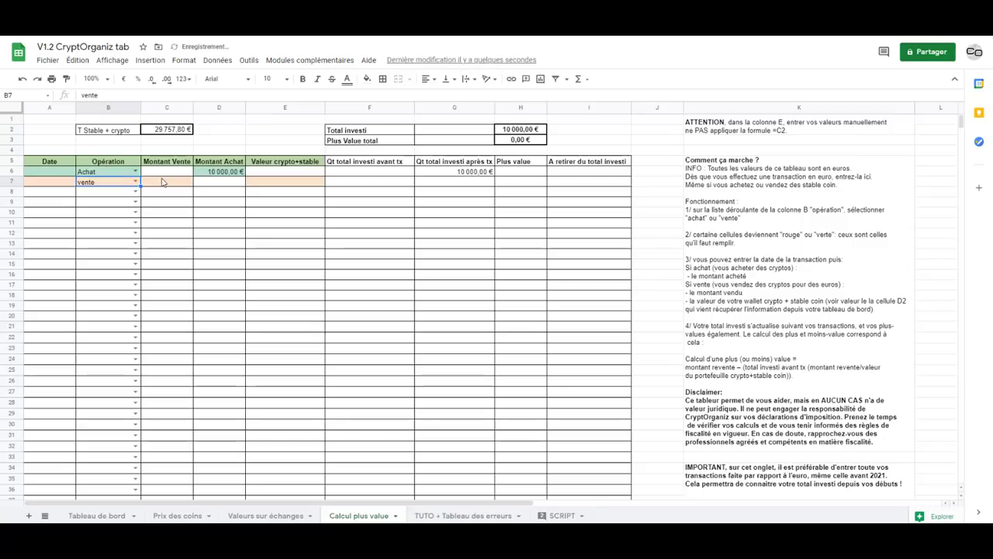
pyautogui.click(163, 179)
pyautogui.write('1 000')
pyautogui.press('Return')
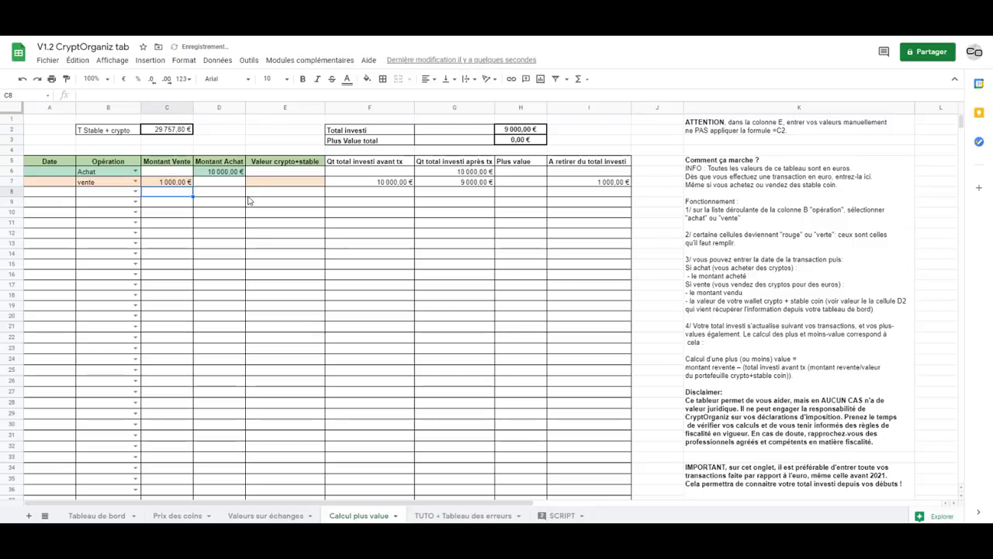
# Enter 29757 as the Valeur crypto+stable for the row 7 sale
pyautogui.click(253, 186)
pyautogui.write('2')
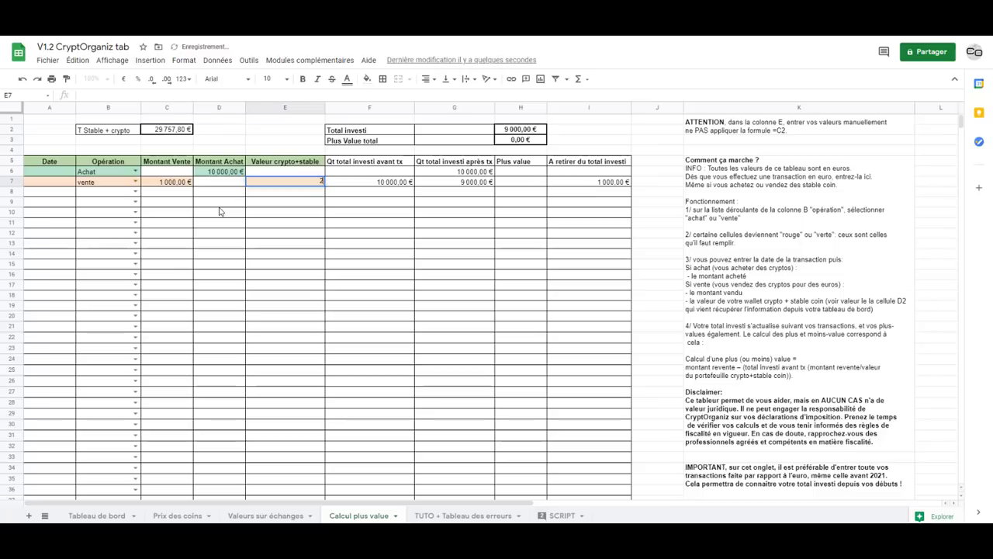
pyautogui.write('9 75')
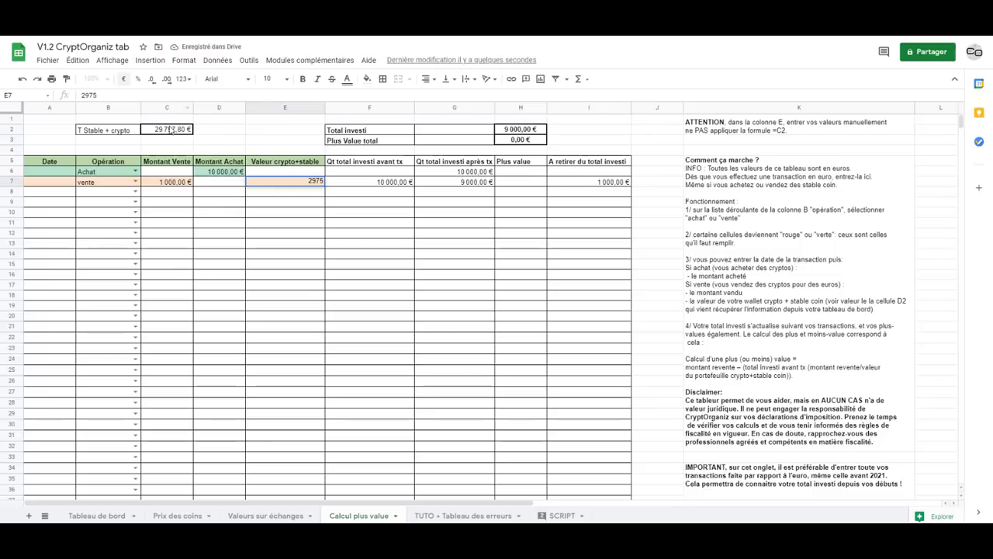
pyautogui.write('7')
pyautogui.press('Return')
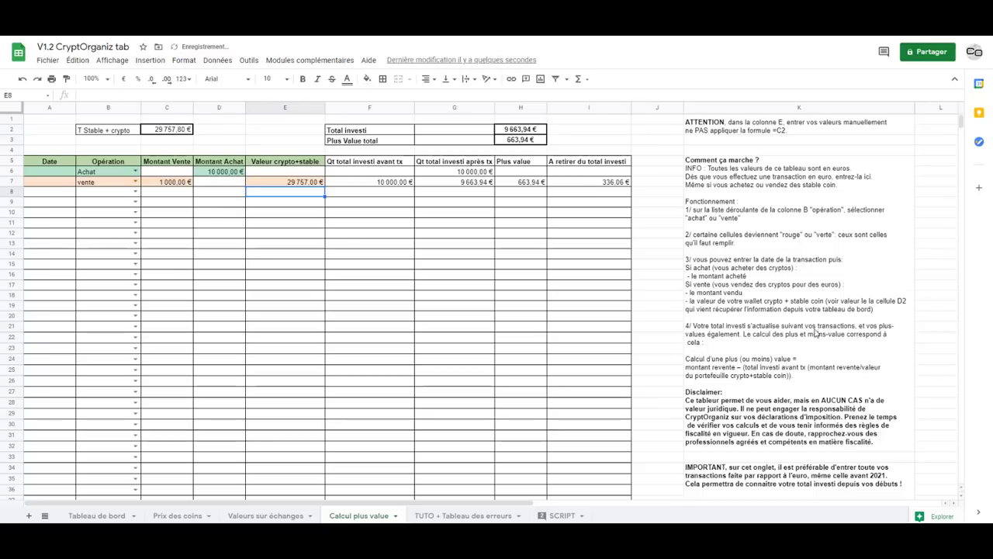
# Examine the row 7 sale's Plus value formula, its sale amount and the T Stable + crypto value linked to the Tableau de bord
pyautogui.click(519, 183)
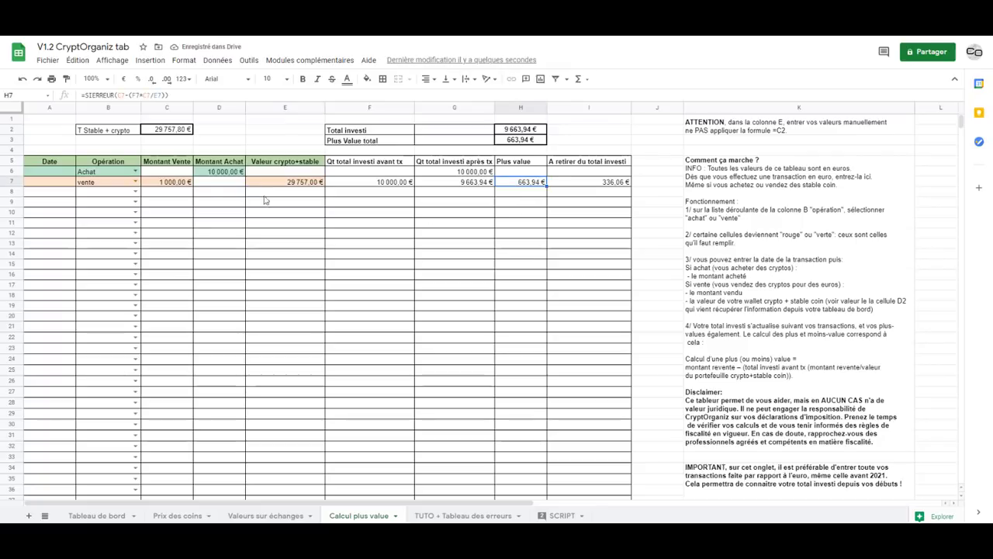
pyautogui.click(97, 515)
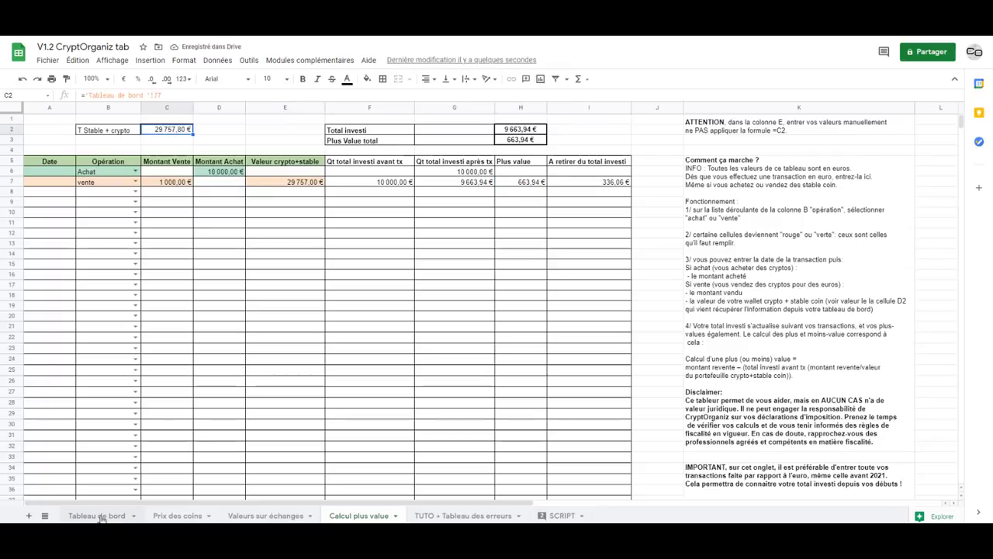
pyautogui.click(249, 516)
pyautogui.click(341, 516)
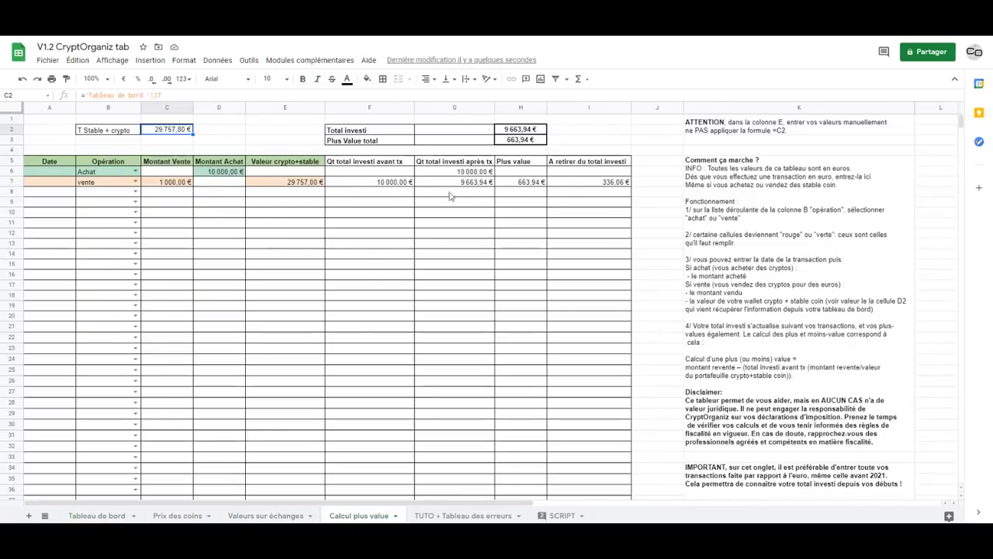
pyautogui.click(524, 185)
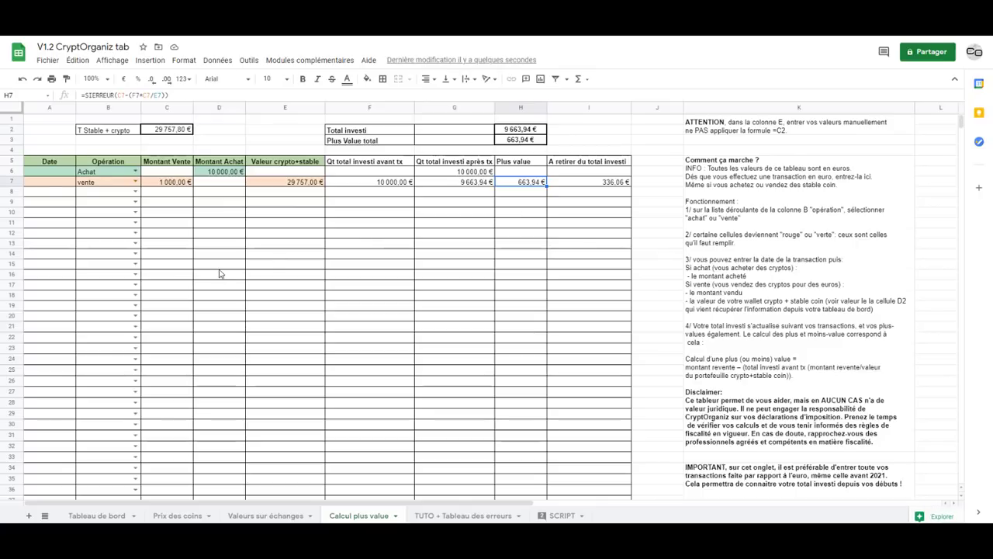
pyautogui.click(274, 224)
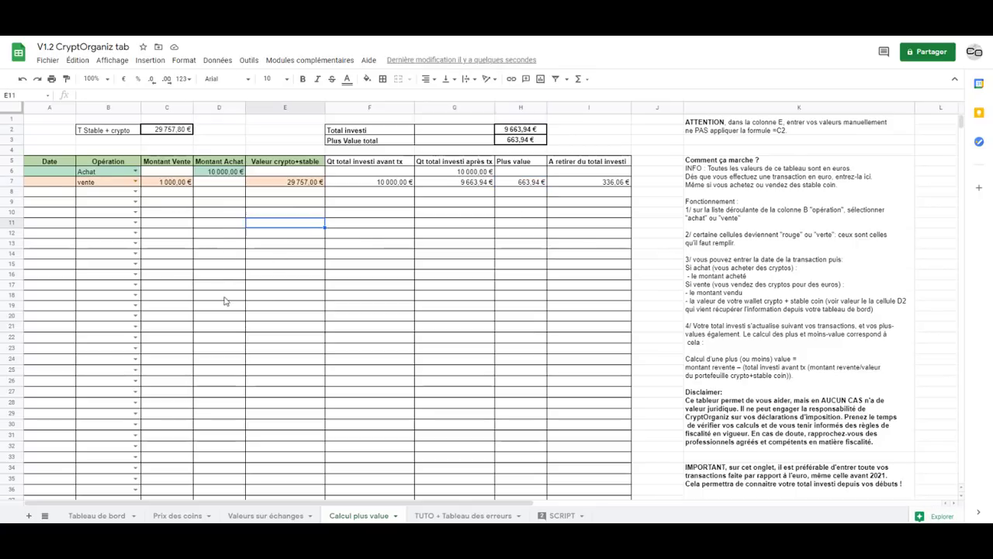
pyautogui.click(303, 266)
pyautogui.click(158, 212)
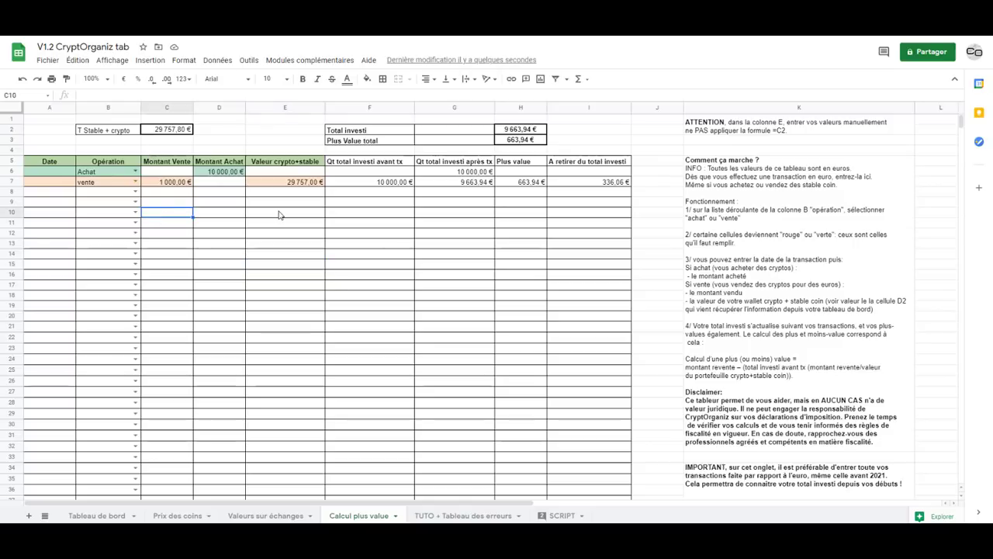
pyautogui.click(281, 214)
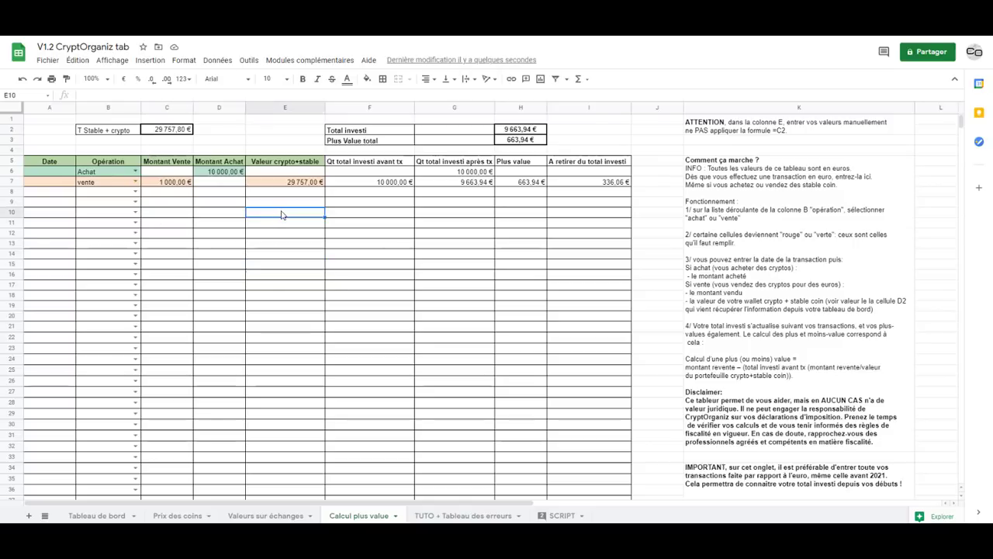
pyautogui.click(172, 184)
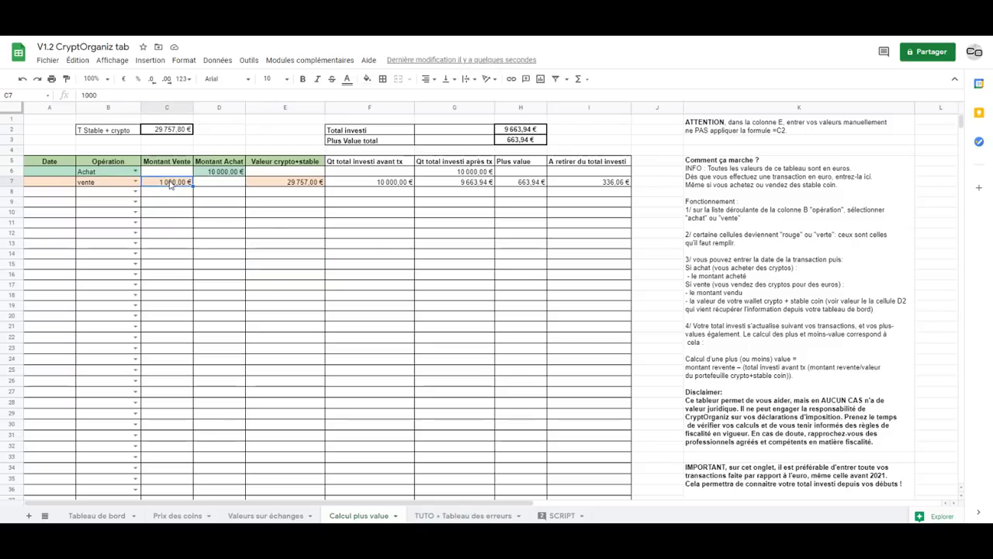
pyautogui.click(520, 183)
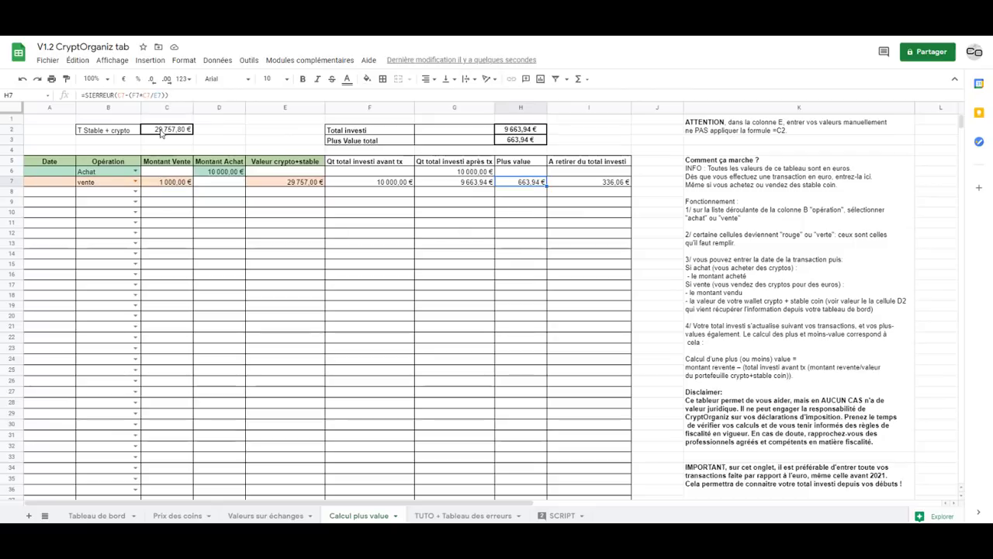
pyautogui.click(161, 132)
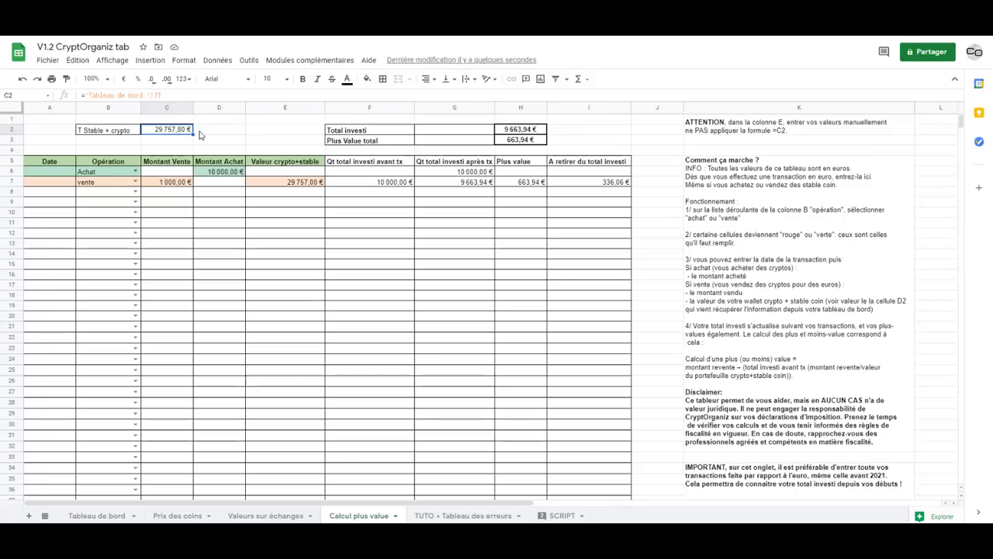
pyautogui.click(507, 184)
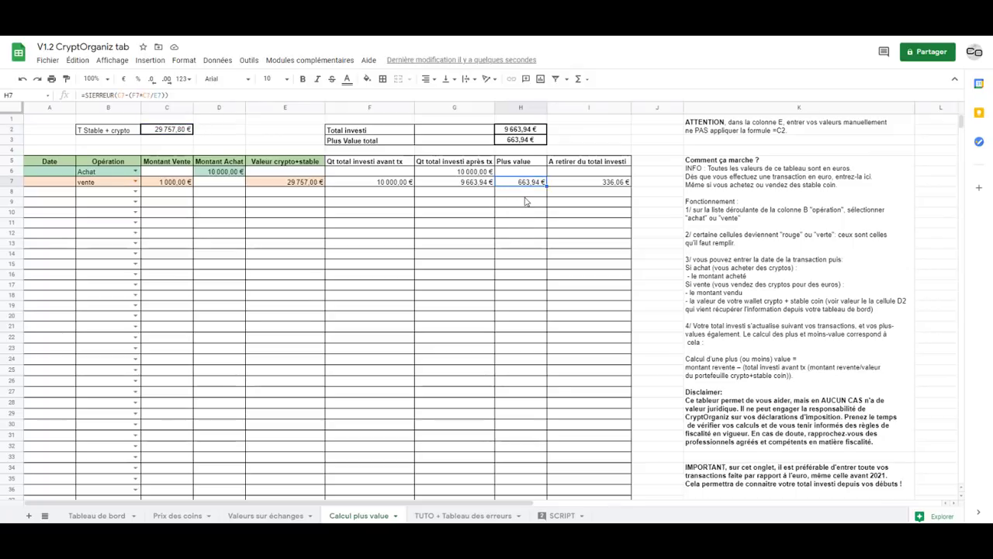
pyautogui.click(166, 129)
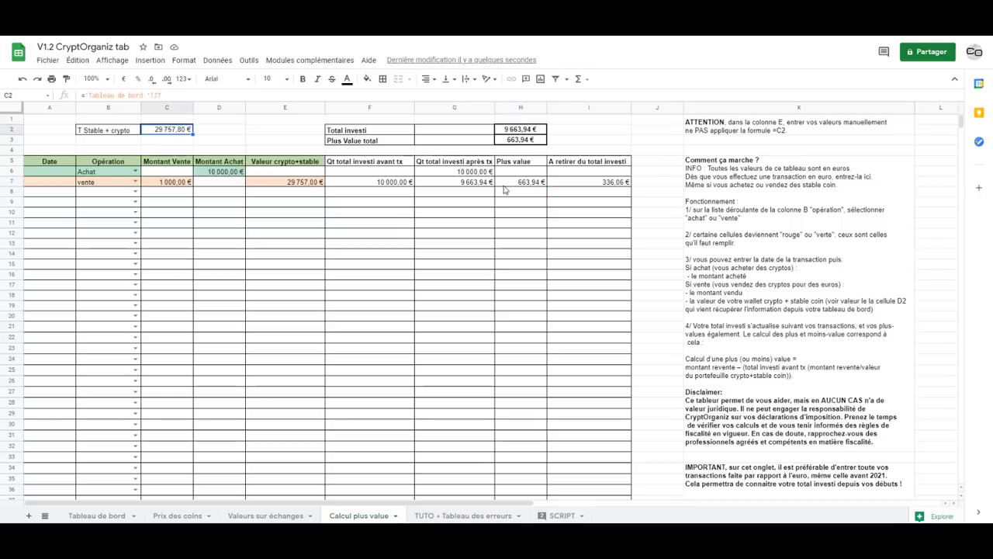
pyautogui.click(508, 212)
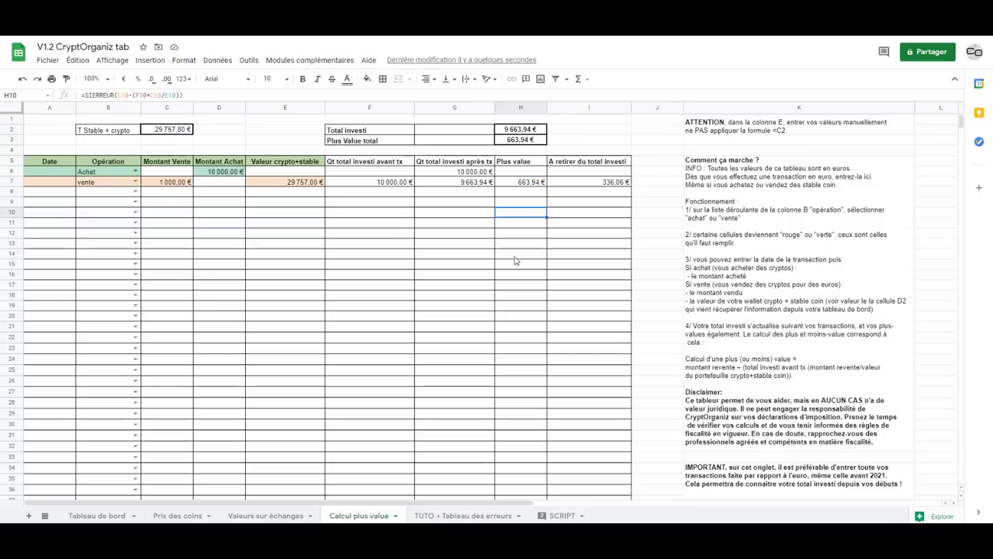
# Record a second vente operation in row 8 with a Montant Vente of 2453
pyautogui.click(151, 203)
pyautogui.click(135, 192)
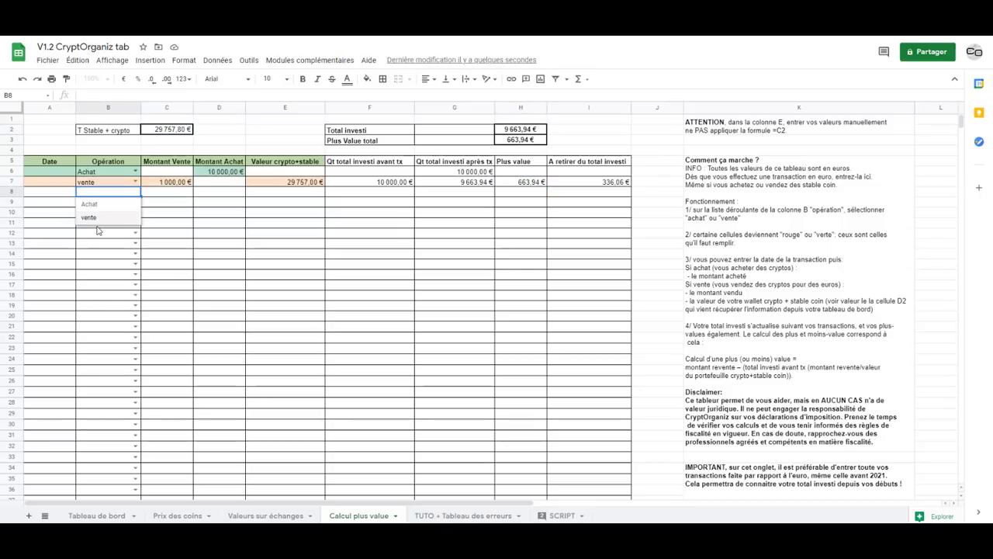
pyautogui.press('Return')
pyautogui.click(167, 193)
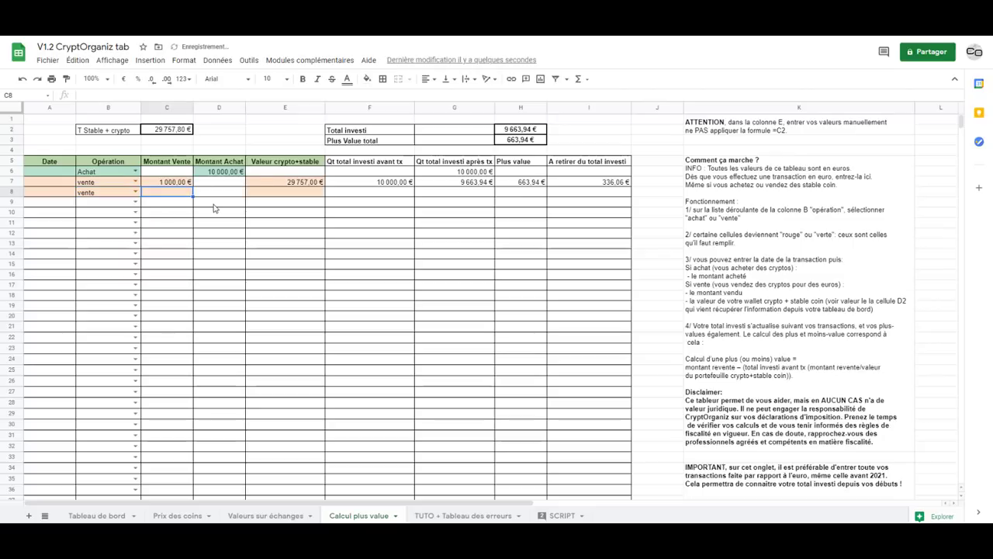
pyautogui.write('2453')
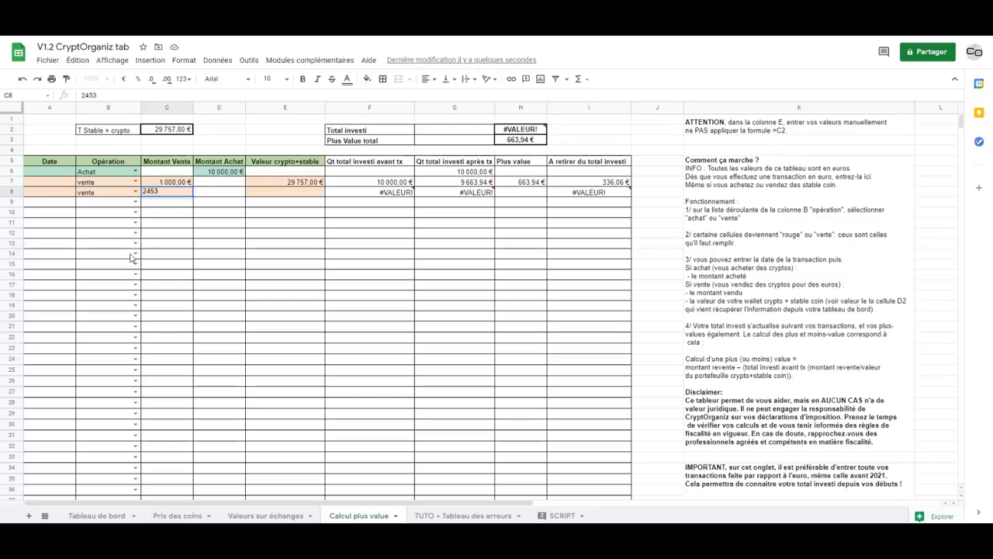
# Set the row 8 sale's Valeur crypto+stable to 29757 and check its Plus value
pyautogui.click(273, 195)
pyautogui.write('29')
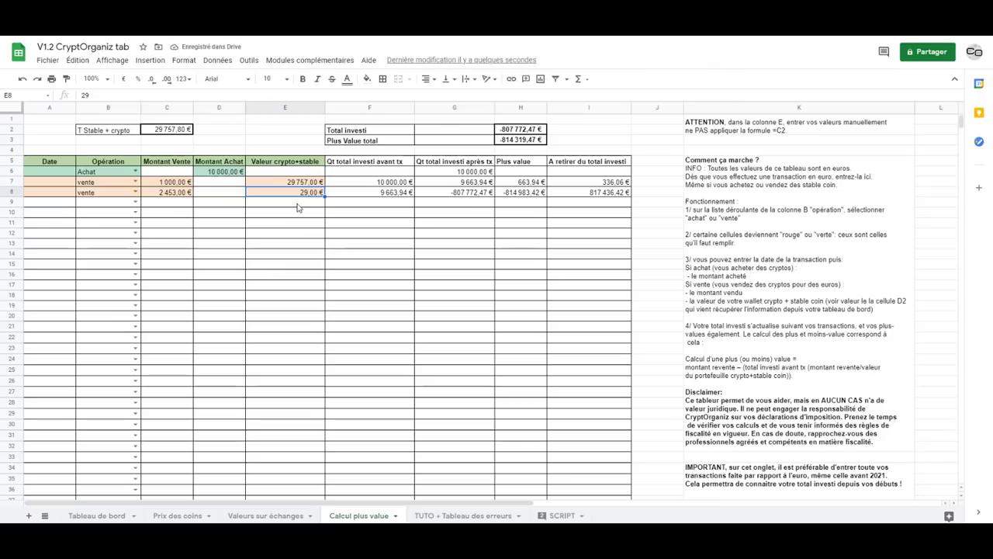
pyautogui.write('29 7')
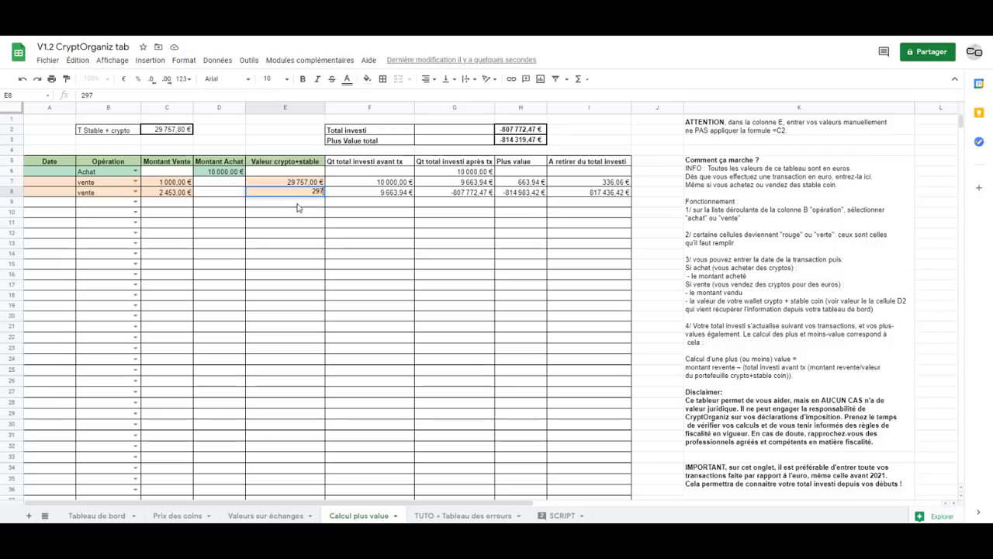
pyautogui.write('57')
pyautogui.press('Return')
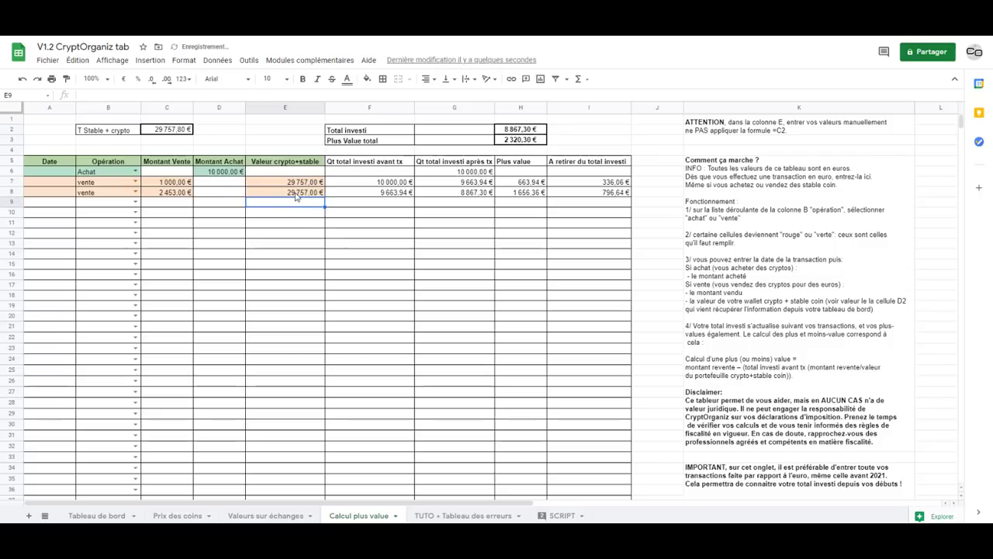
pyautogui.press('Up')
pyautogui.click(290, 212)
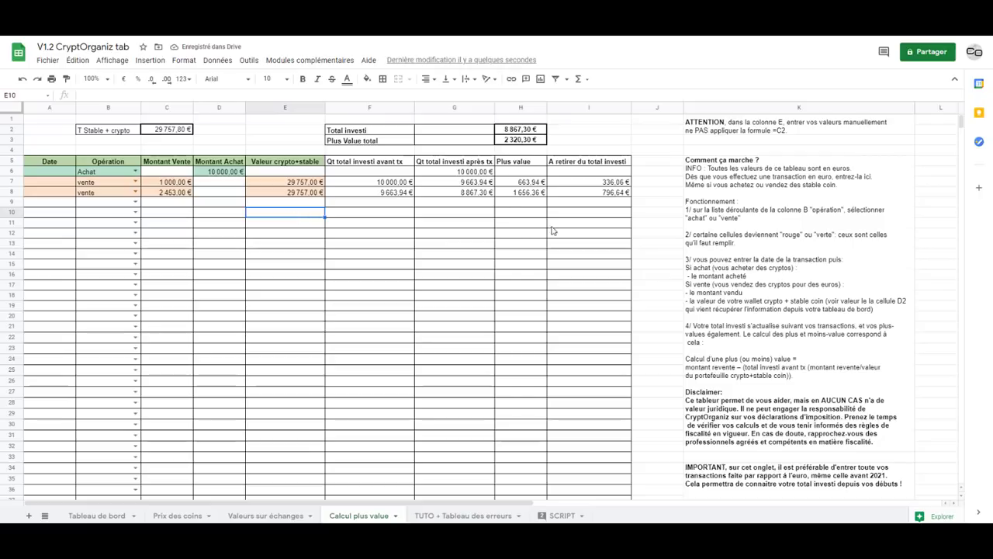
pyautogui.click(520, 193)
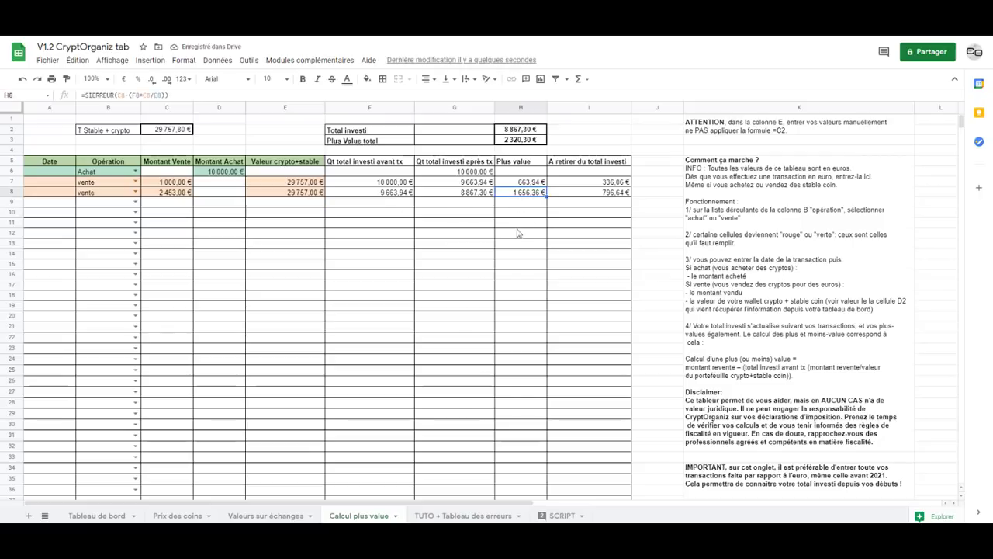
pyautogui.click(278, 243)
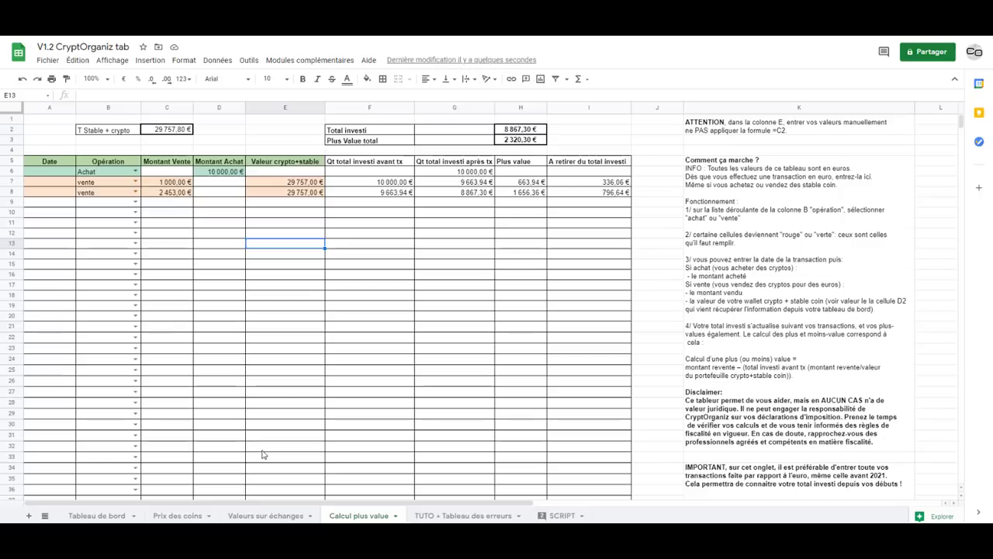
pyautogui.click(454, 336)
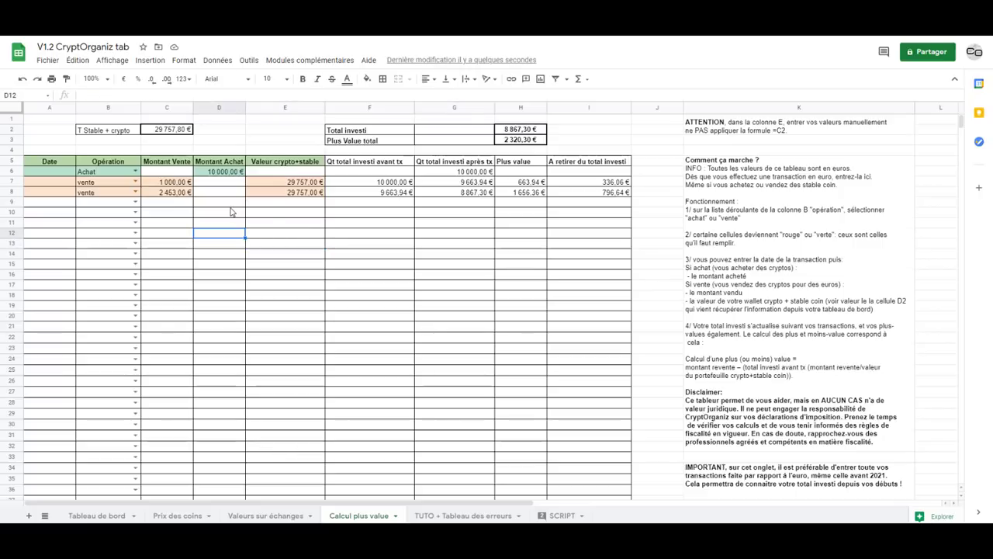
pyautogui.click(191, 226)
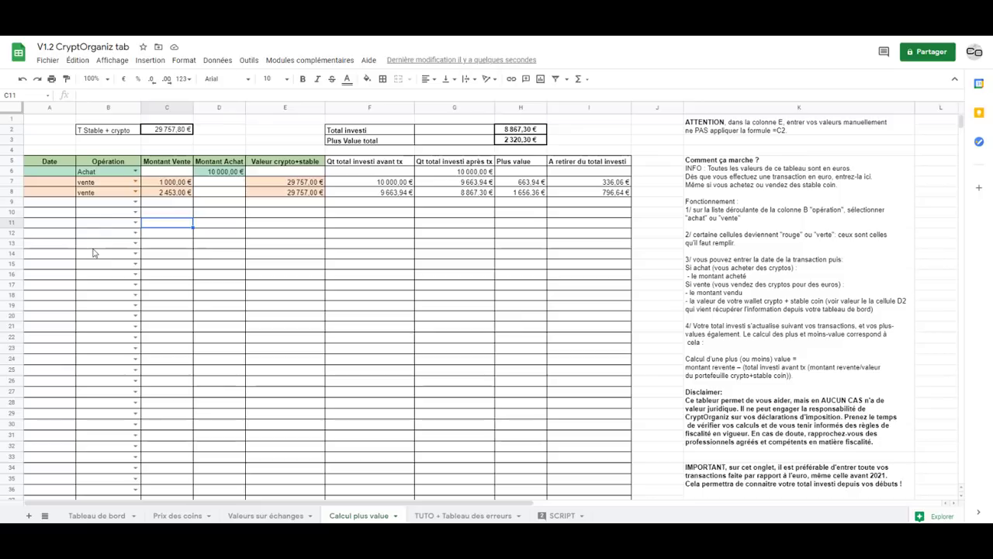
# Return to the Prix des coins sheet and select the first empty Valeur cell below ENJ
pyautogui.click(168, 516)
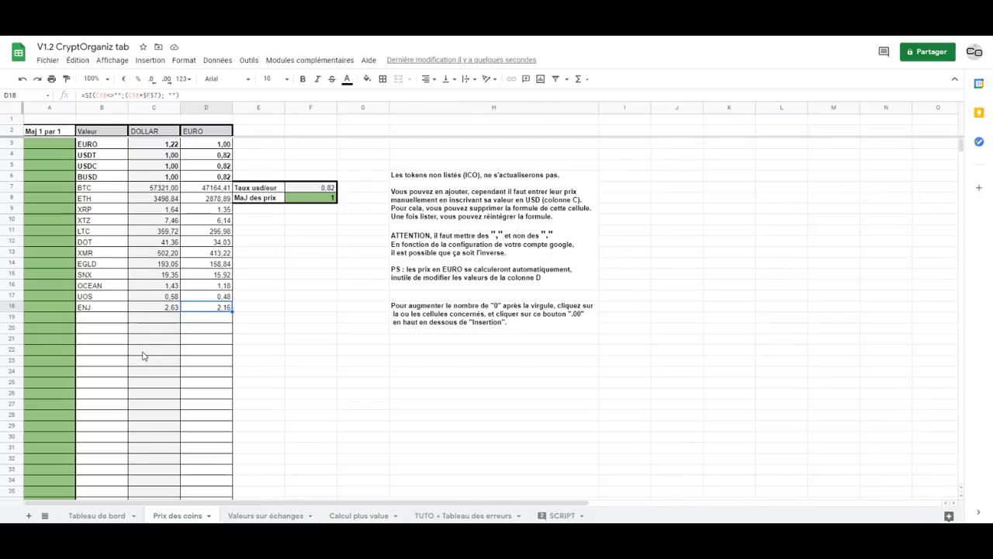
pyautogui.click(104, 318)
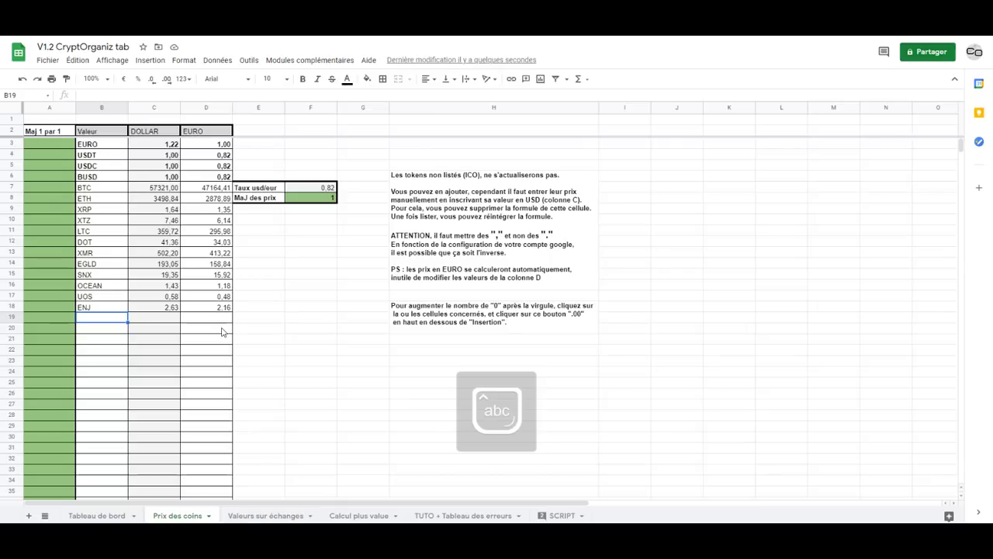
pyautogui.press('capslock')
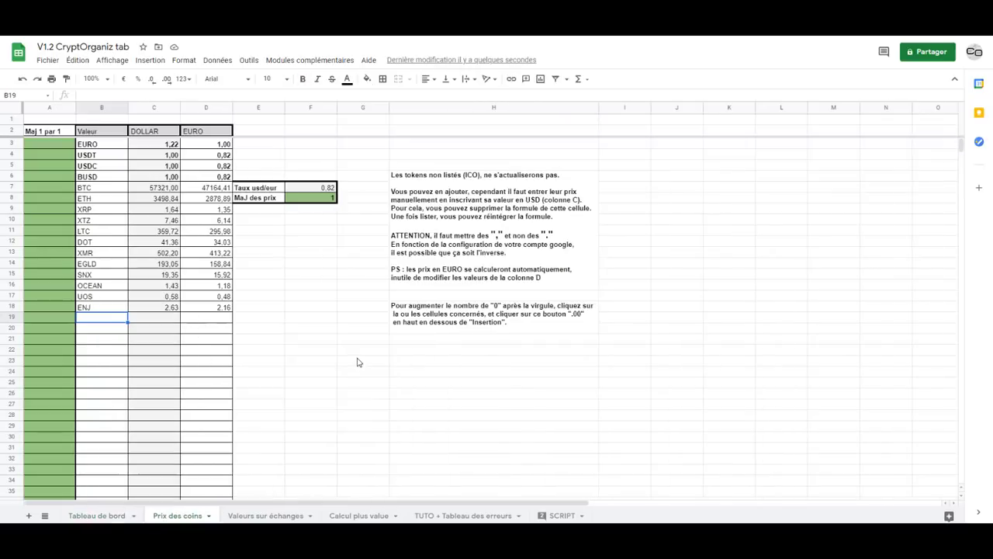
pyautogui.click(319, 331)
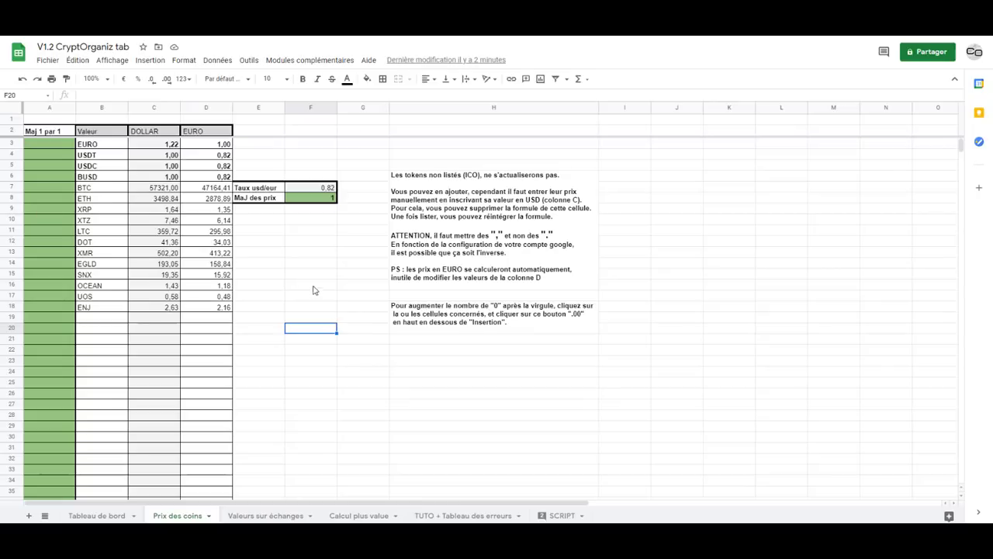
pyautogui.press('Up')
pyautogui.press('Up')
pyautogui.press('Up')
pyautogui.press('Up')
pyautogui.press('Up')
pyautogui.press('Up')
pyautogui.press('Up')
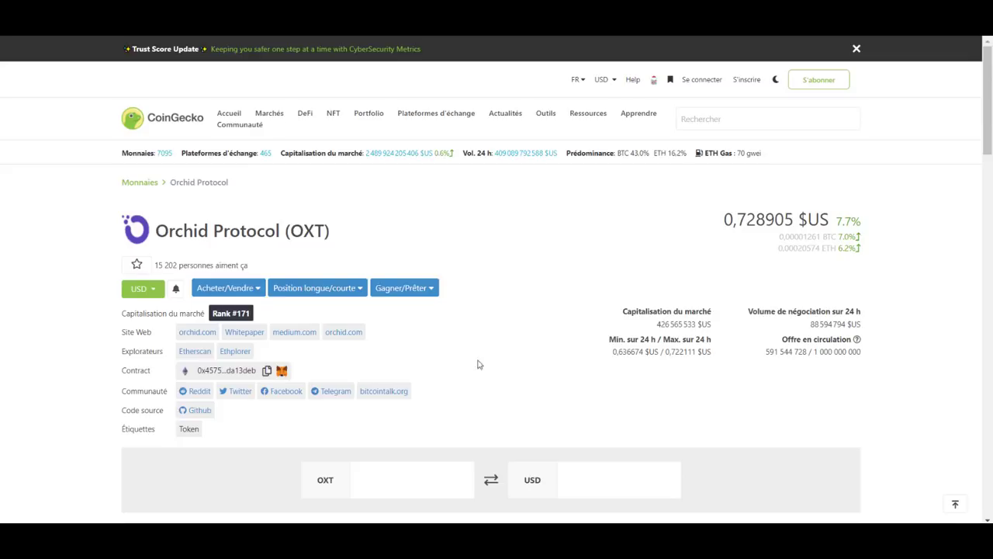
# On CoinGecko's Orchid Protocol (OXT) page, examine the circulating supply and market stats, and show the price chart over the Max range
pyautogui.moveTo(765, 352); pyautogui.dragTo(865, 355)
pyautogui.click(828, 375)
pyautogui.scroll(-2, 437, 339)
pyautogui.scroll(2, 496, 353)
pyautogui.scroll(-6, 413, 328)
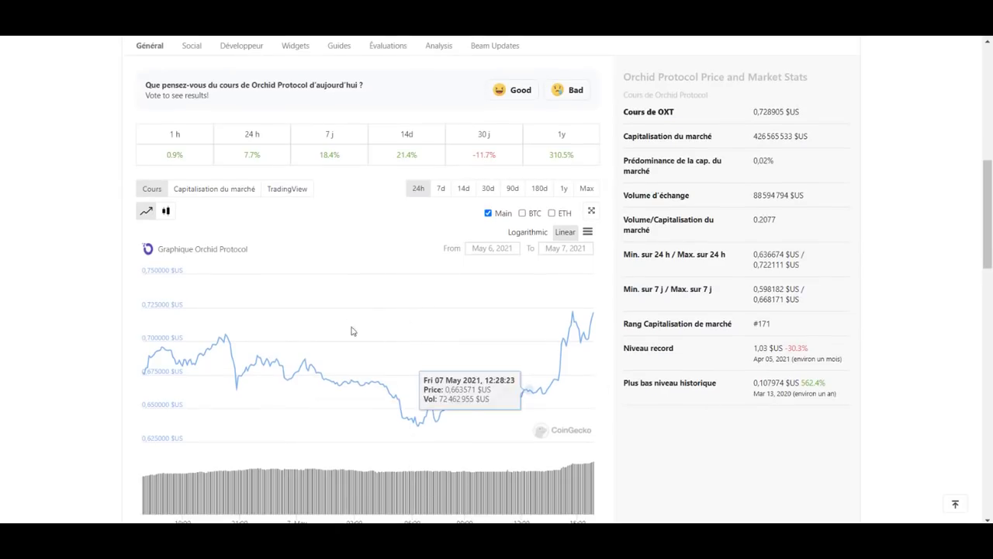
pyautogui.scroll(3, 372, 267)
pyautogui.scroll(-2, 371, 268)
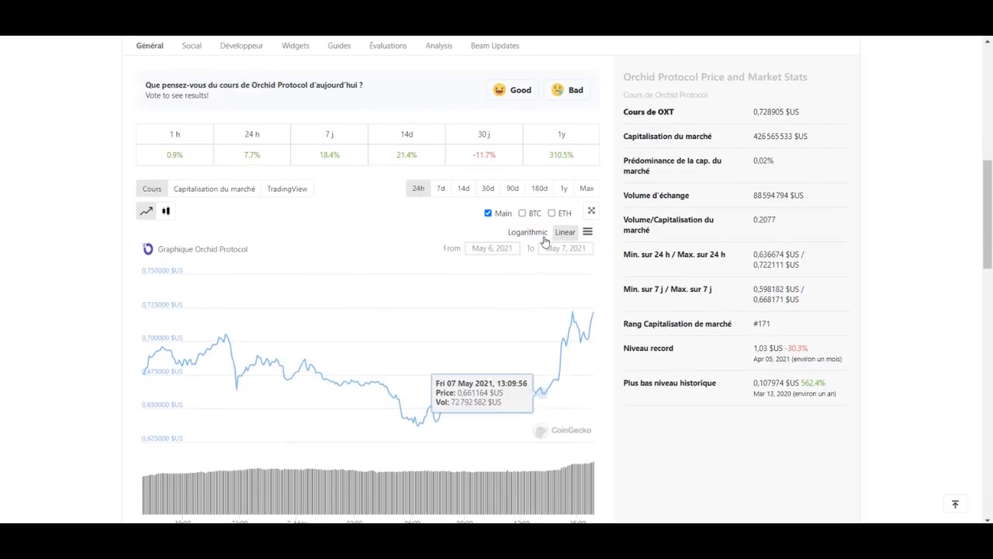
pyautogui.click(583, 190)
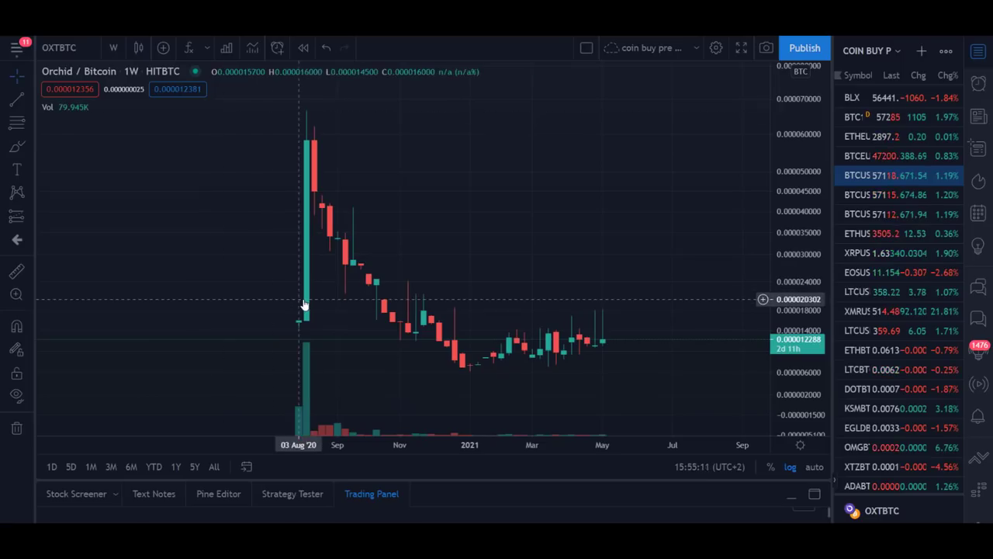
# On TradingView's weekly OXTBTC chart, circle the August 2020 price peak with a yellow Brush stroke
pyautogui.moveTo(311, 306); pyautogui.dragTo(321, 342)
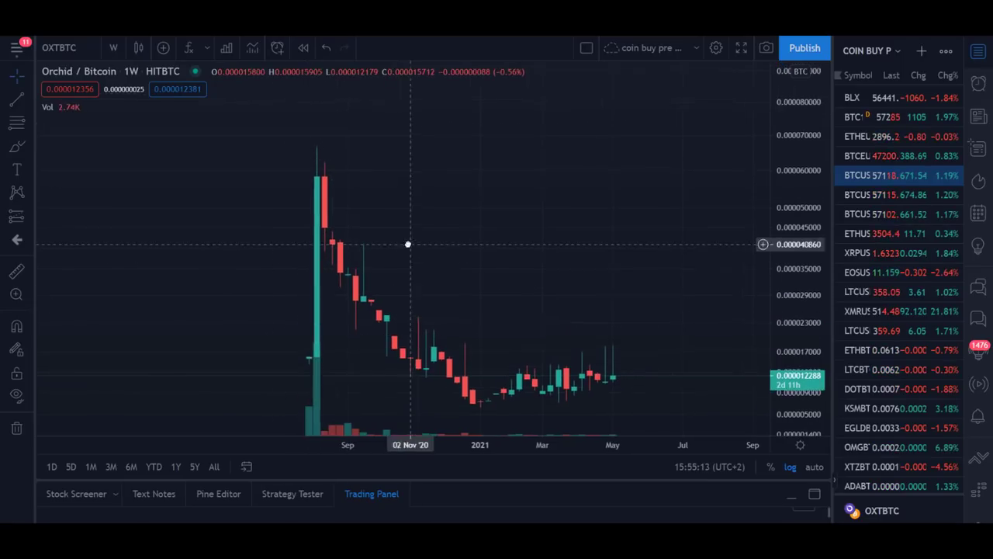
pyautogui.moveTo(407, 245); pyautogui.dragTo(351, 200)
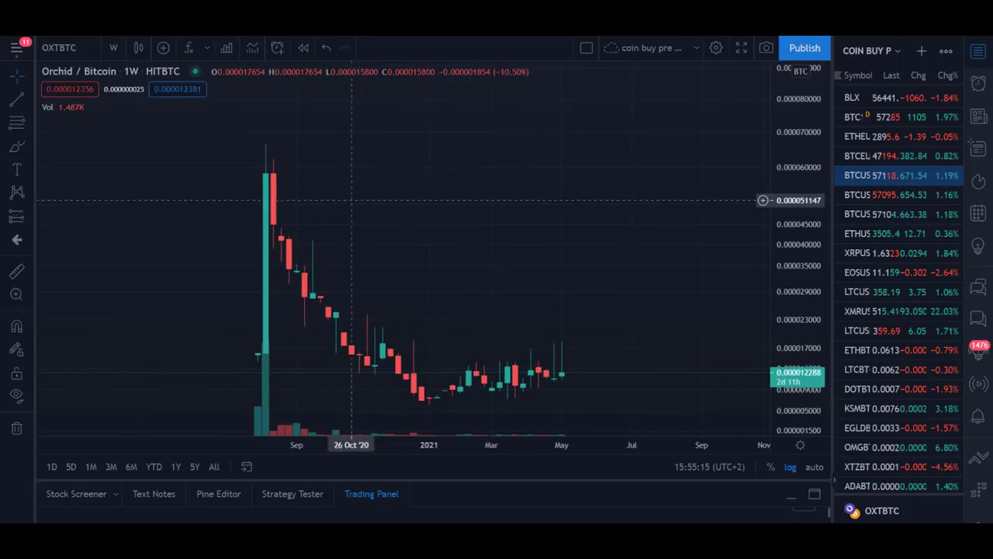
pyautogui.click(17, 146)
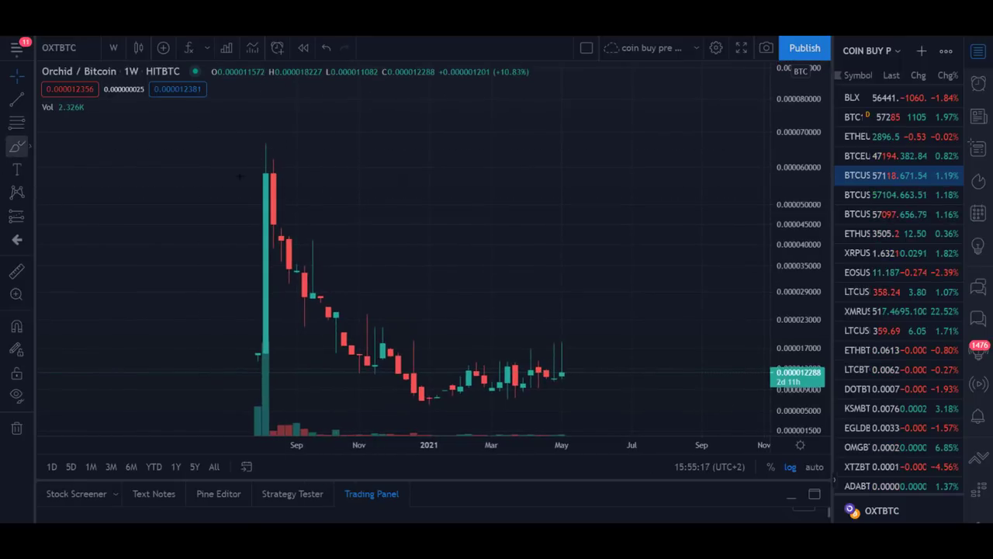
pyautogui.moveTo(277, 143)
pyautogui.mouseDown()
pyautogui.moveTo(292, 175)
pyautogui.moveTo(267, 150)
pyautogui.mouseUp()
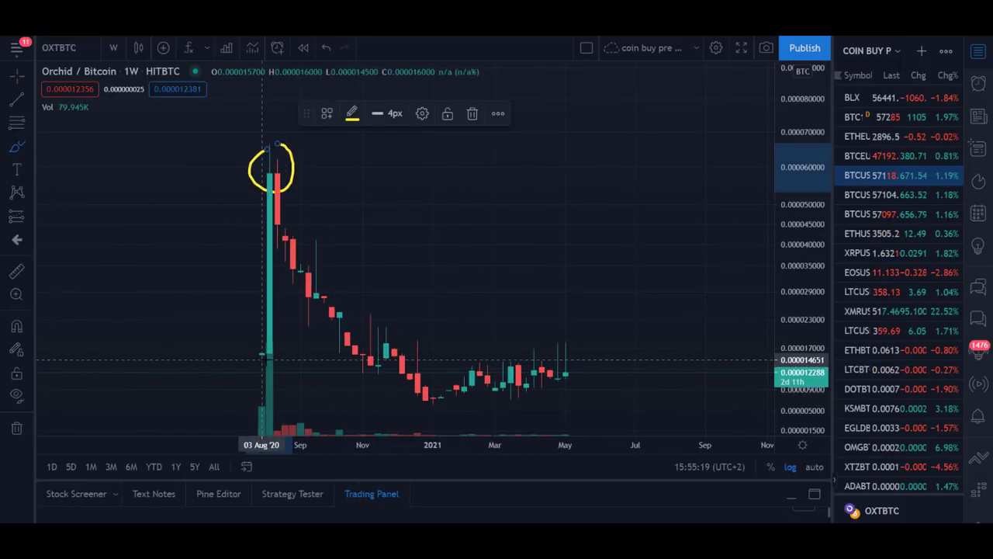